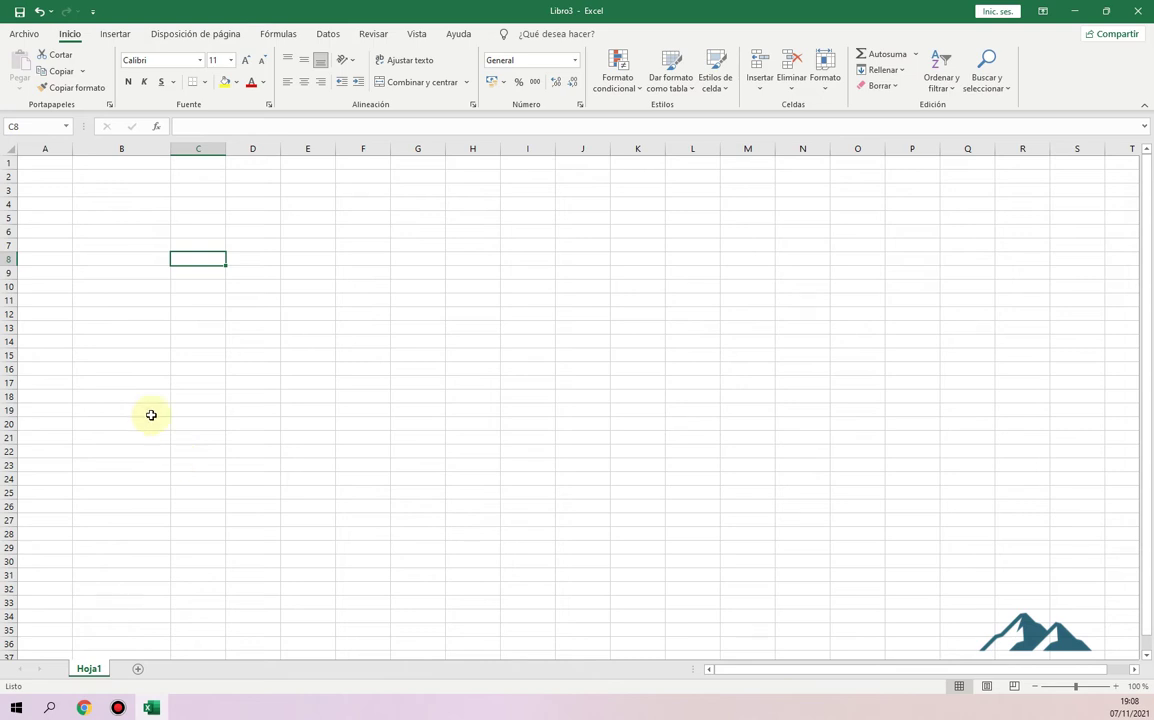
- Enter the Día header in A6 and fill dates 07-nov to 12-nov down to A12
click(80, 245)
click(61, 232)
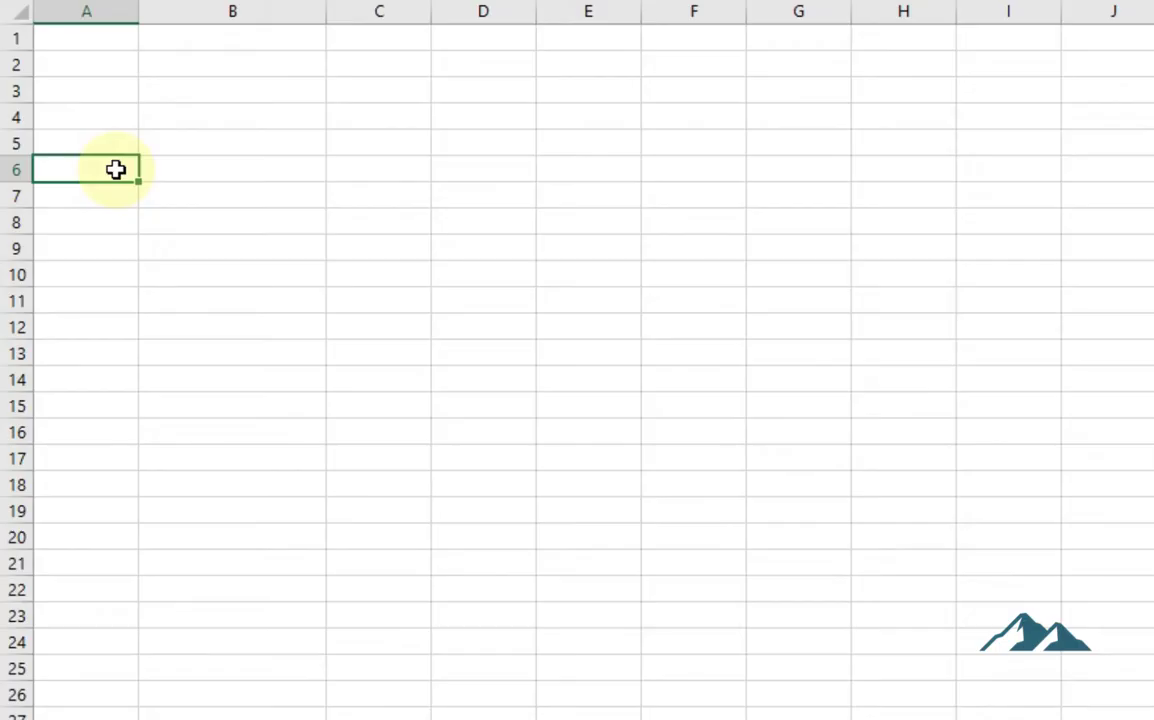
text(Dia)
key(Return)
click(118, 170)
text(ía)
key(Return)
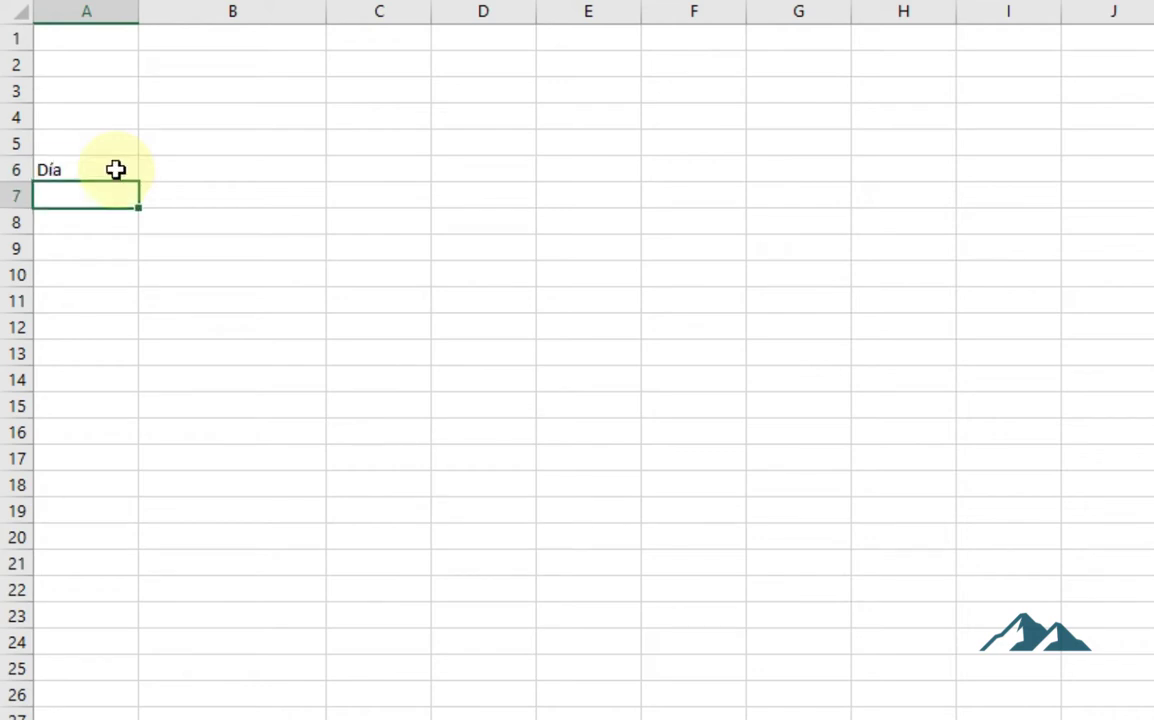
text(7/11)
key(Return)
click(116, 198)
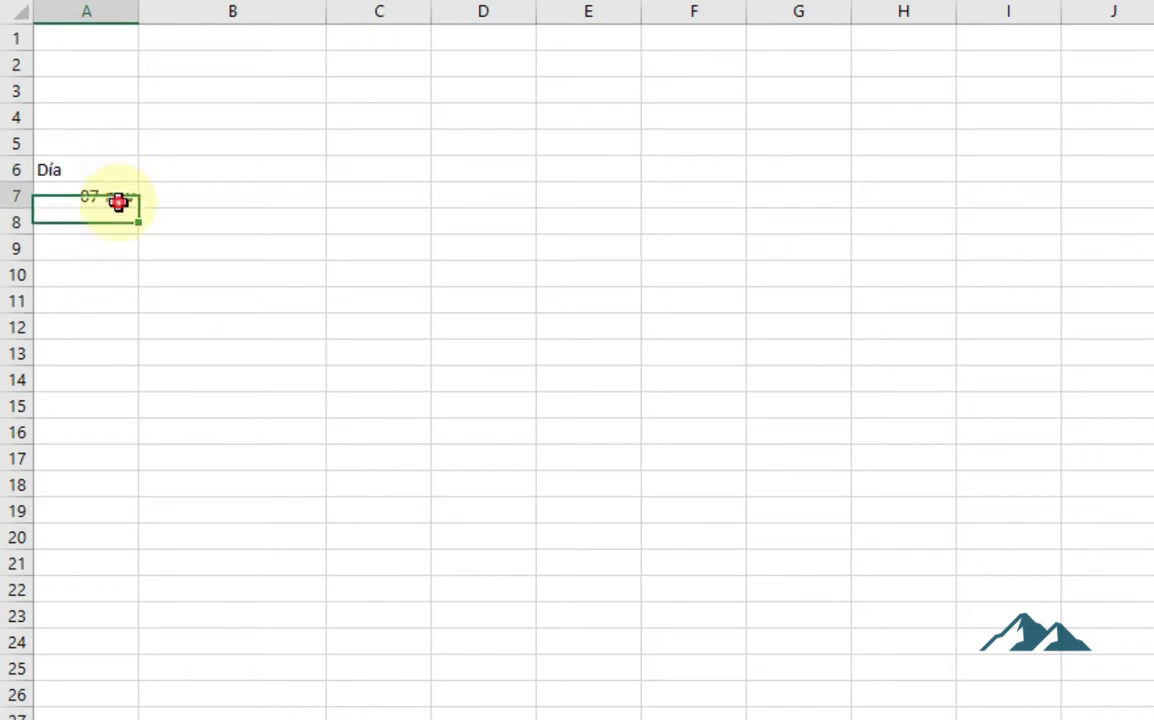
drag(141, 207, 141, 340)
- Turn A6:B12 into a table with headers, adding an empty Columna1 column
click(205, 302)
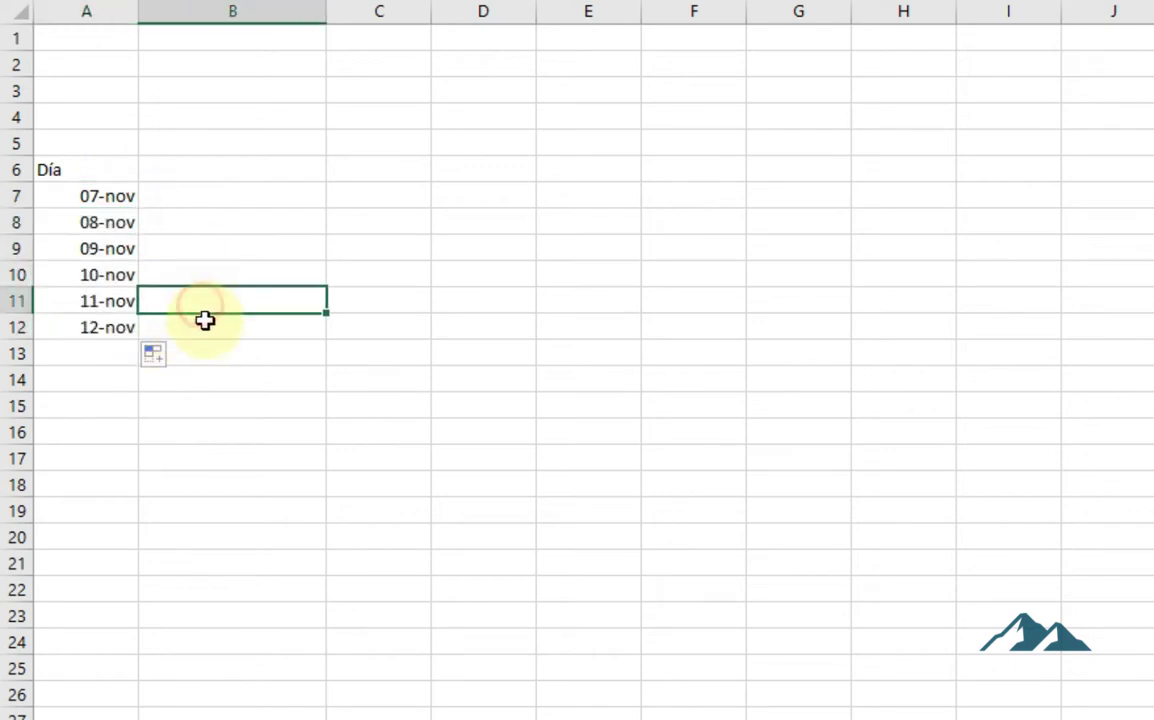
drag(209, 327, 120, 163)
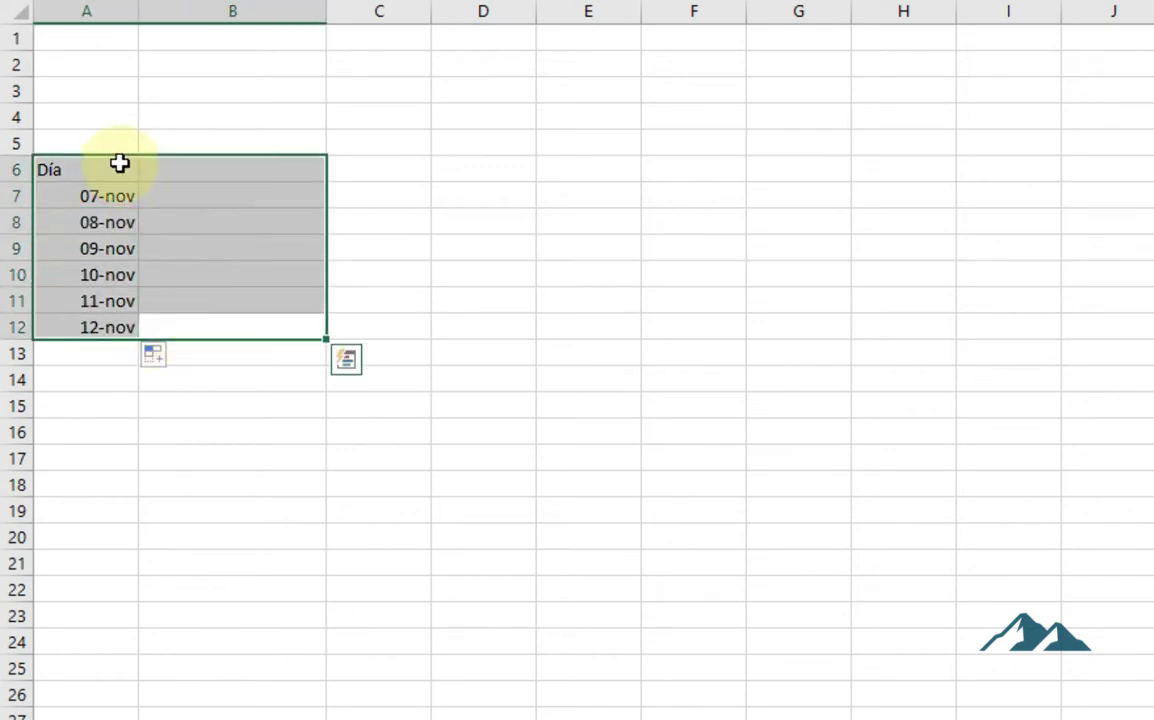
key(ctrl+t)
click(592, 468)
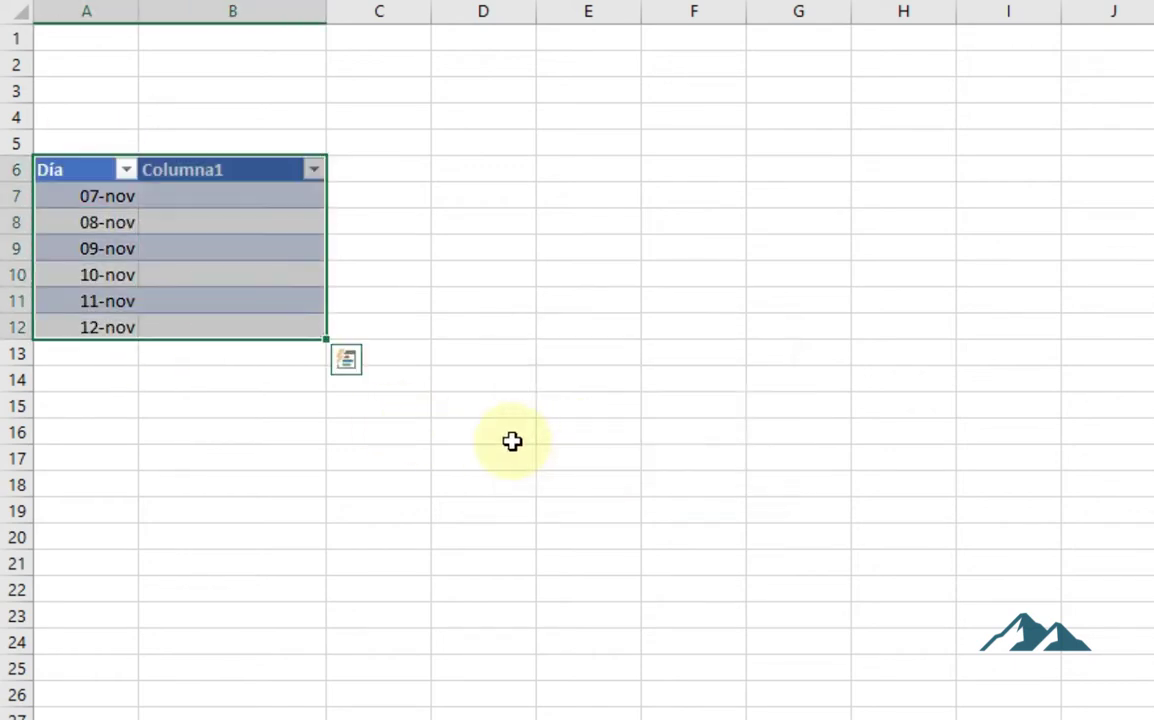
click(370, 222)
drag(283, 198, 291, 317)
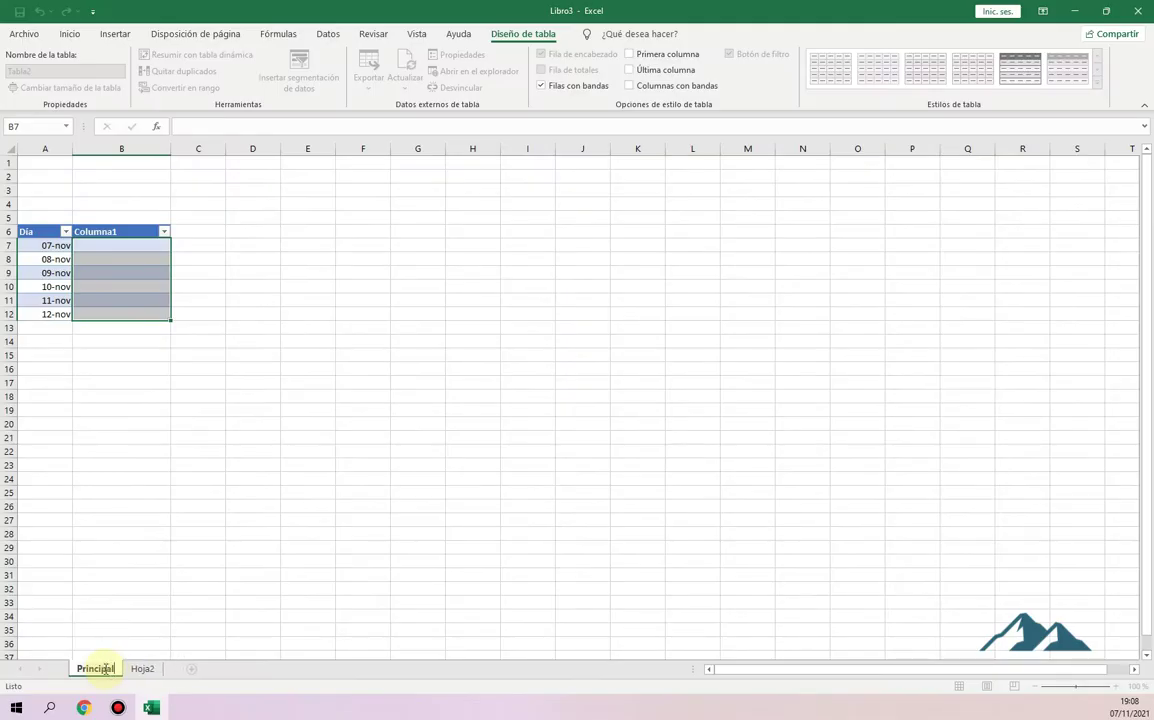
- Rename the second sheet to Datos
double_click(142, 669)
text(Dí)
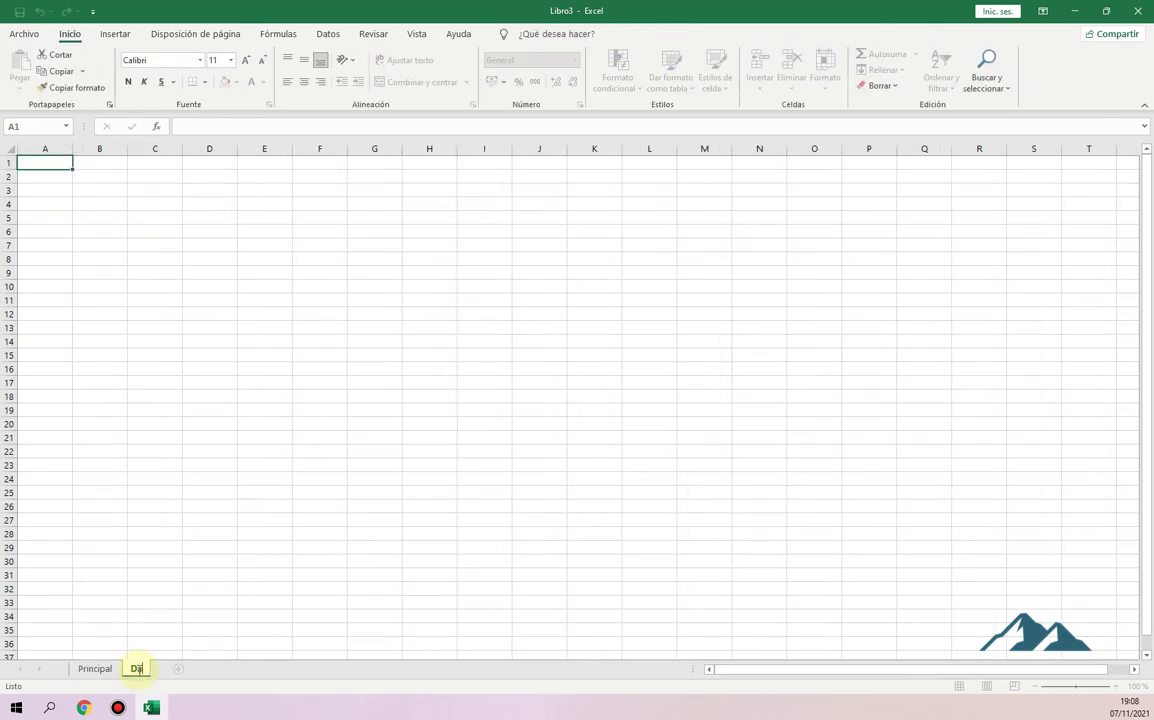
click(145, 330)
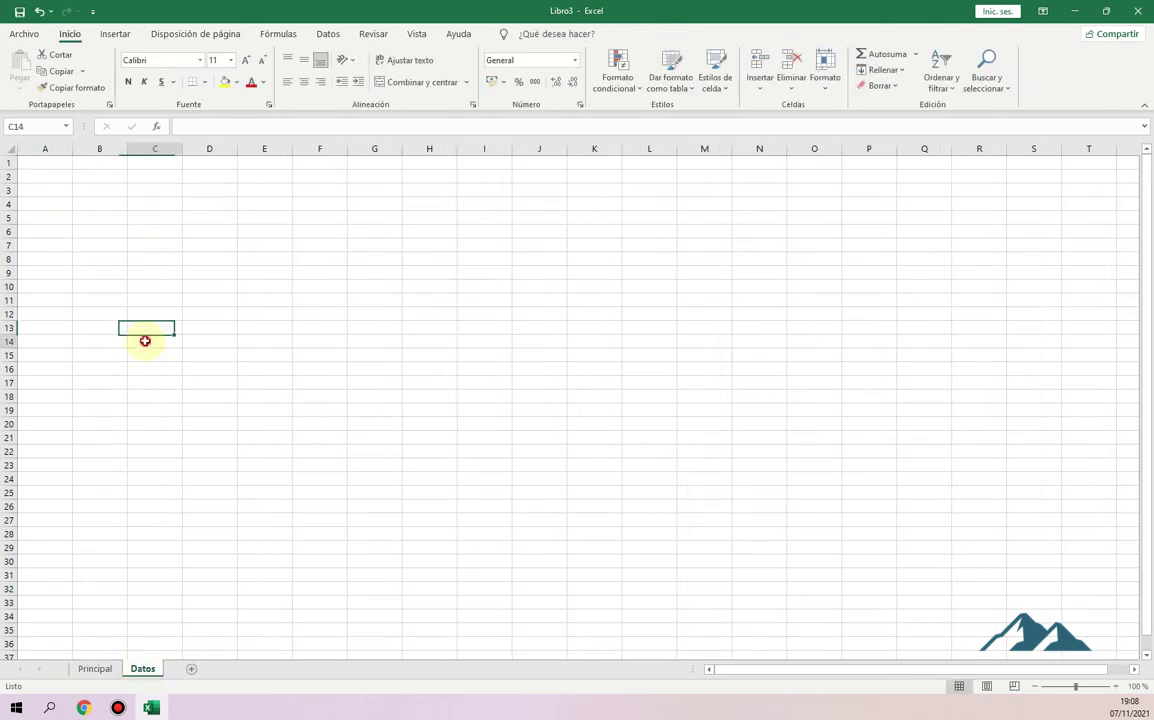
click(57, 222)
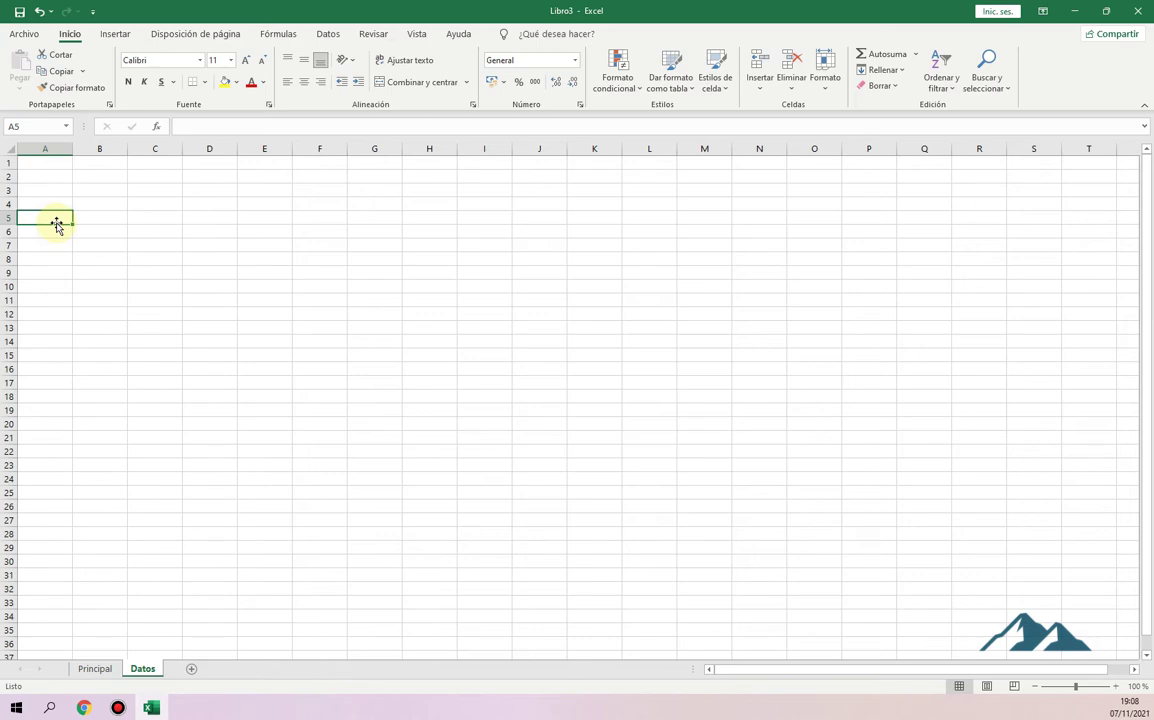
- Type Rango in A5 with 0, 1 - 5, 6 -20 and 20 - o más in A6:A9
text(Ro)
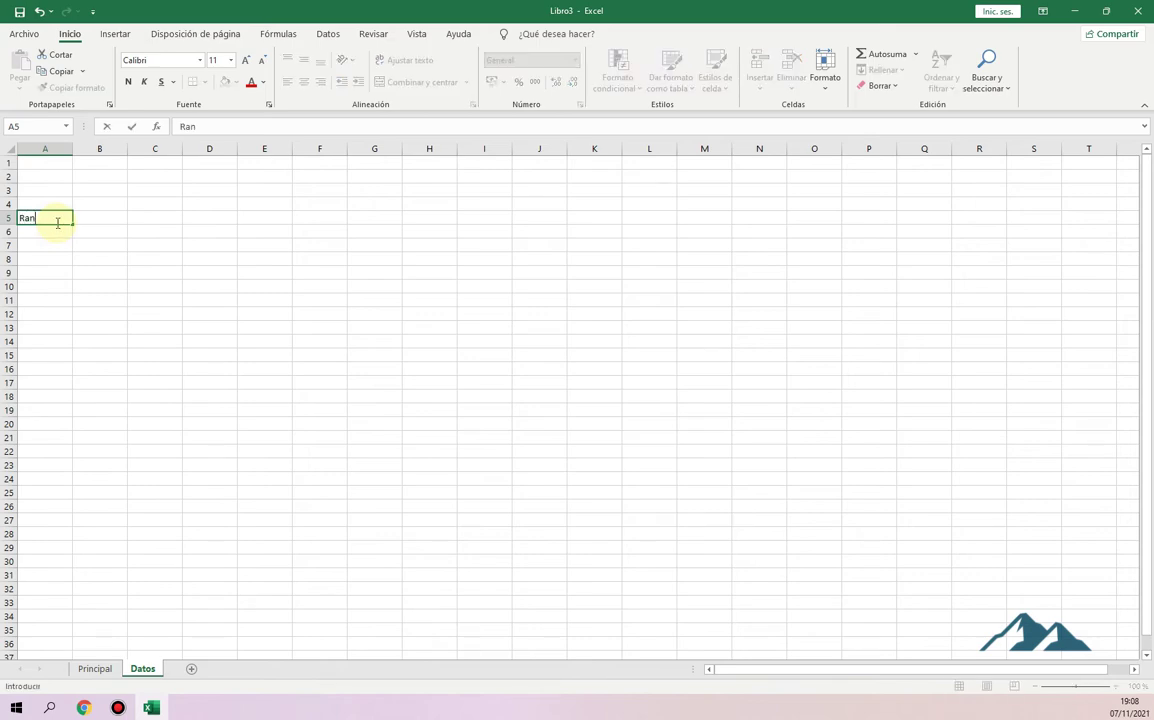
text(go)
key(Return)
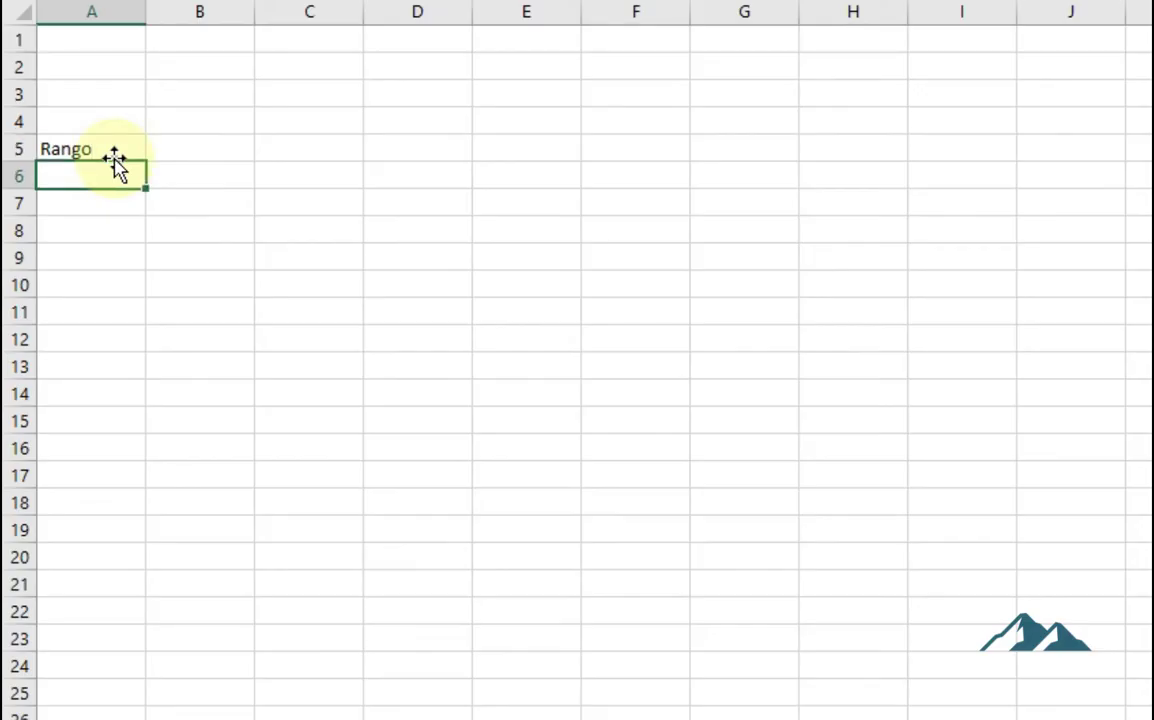
text(0)
key(Return)
text('1 -)
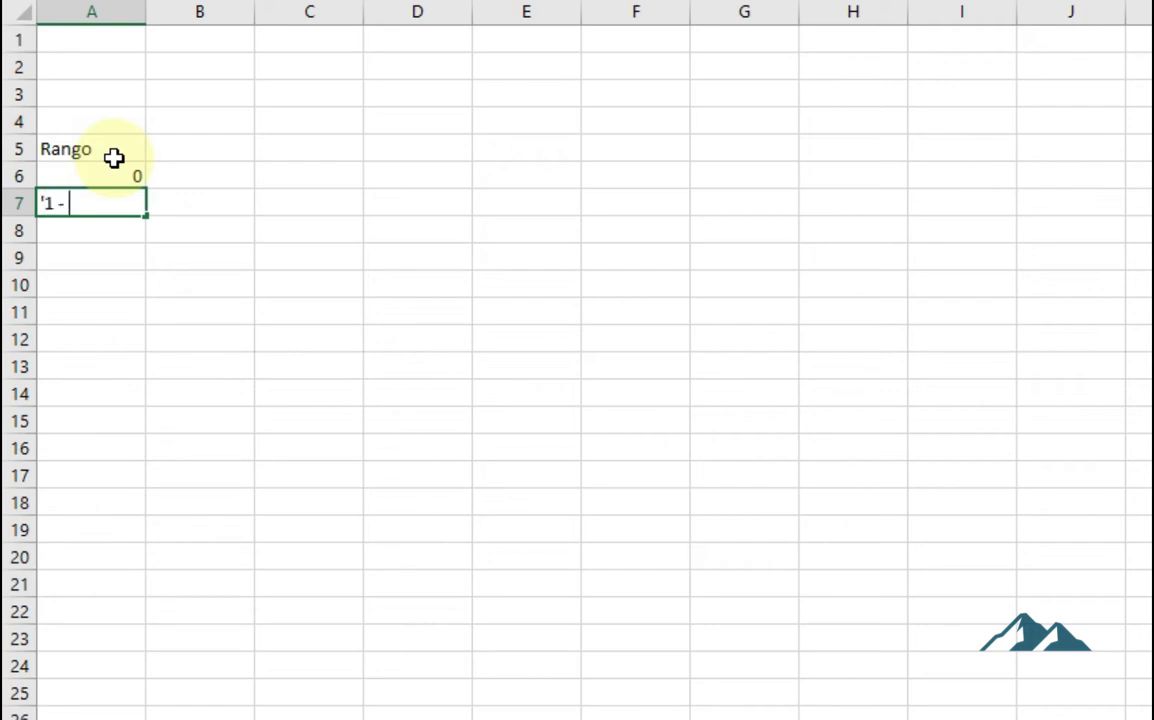
text(5)
key(Return)
text('6 -)
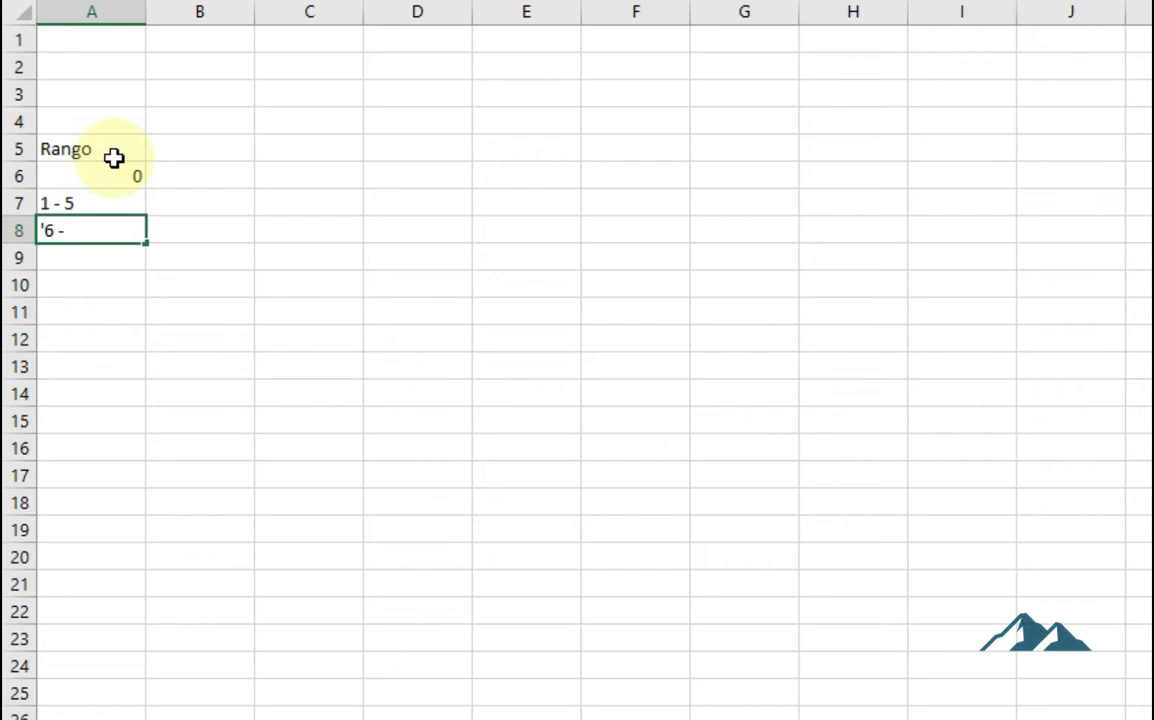
text(20)
key(Return)
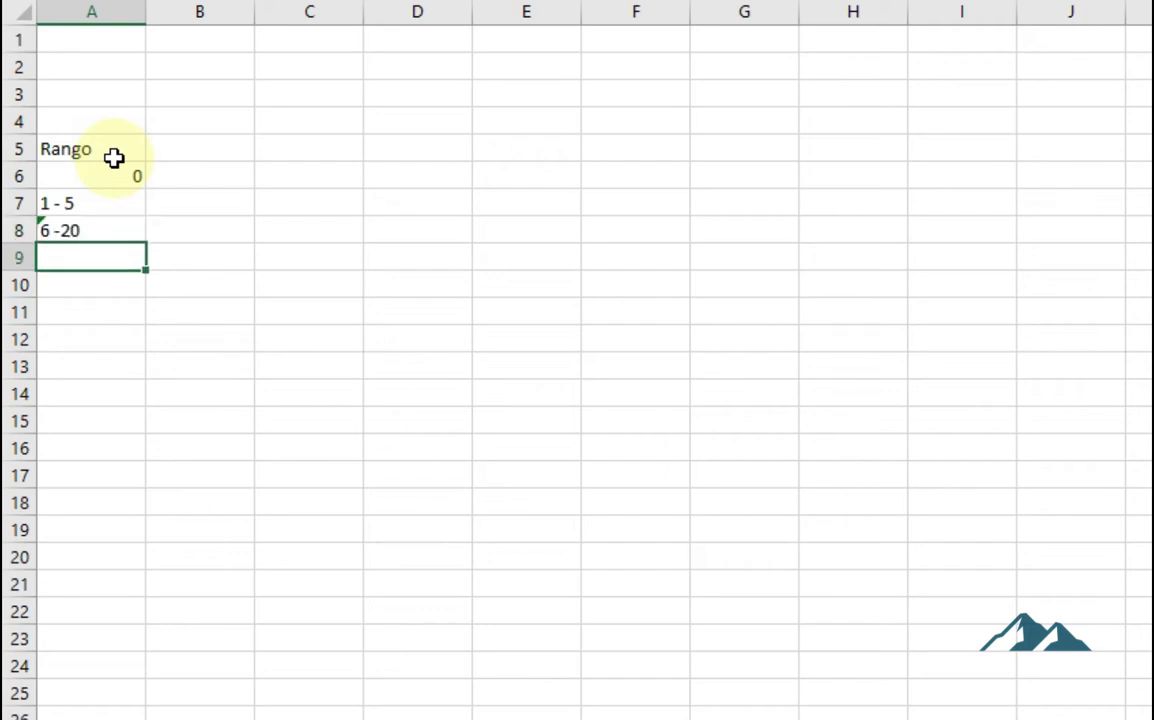
text('20)
text(más)
key(Return)
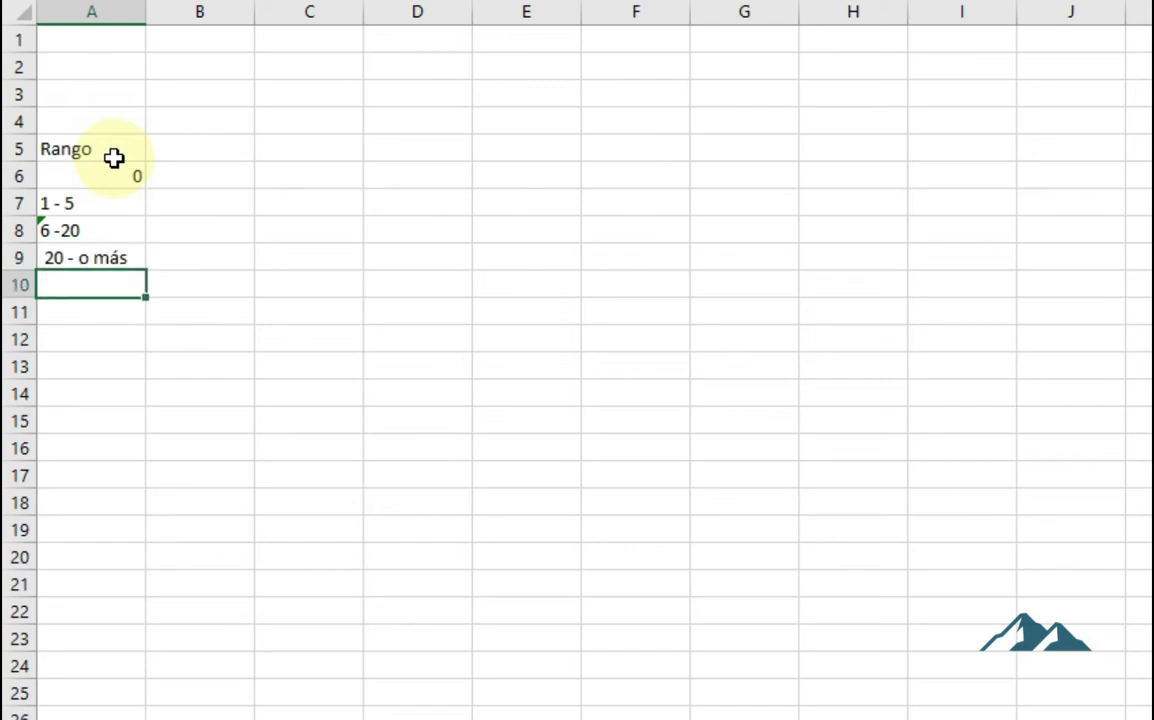
drag(110, 152, 117, 265)
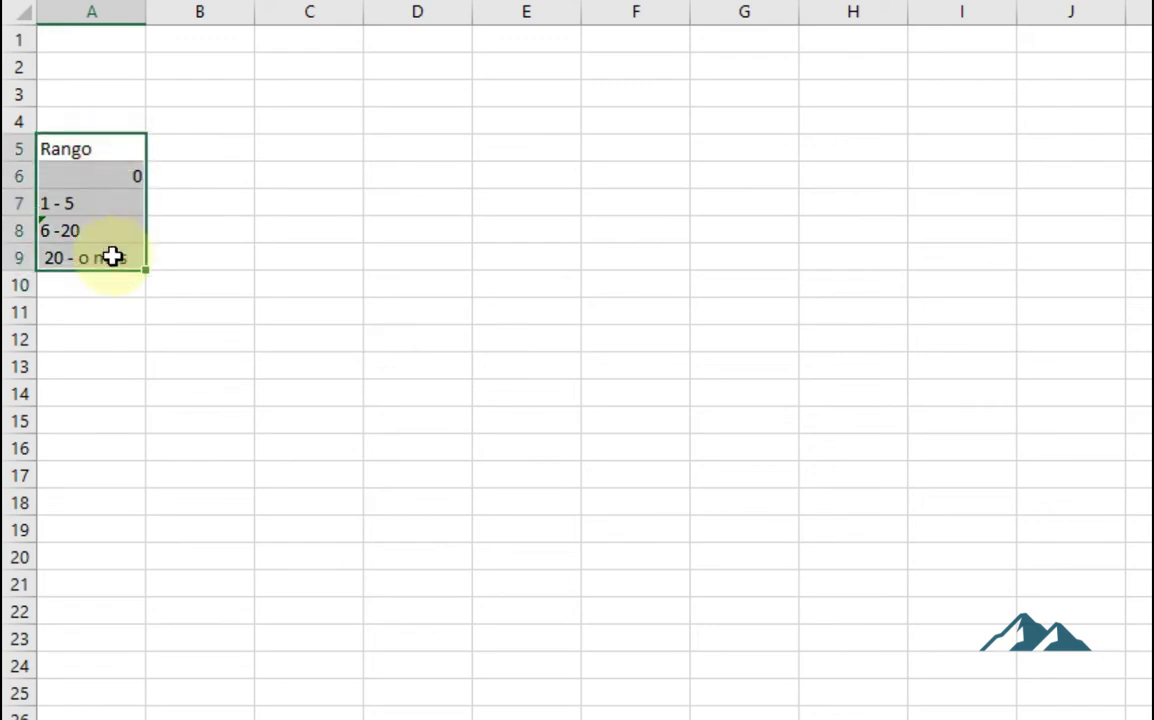
- Make the Rango list A5:A9 a table and centre its values
key(ctrl+t)
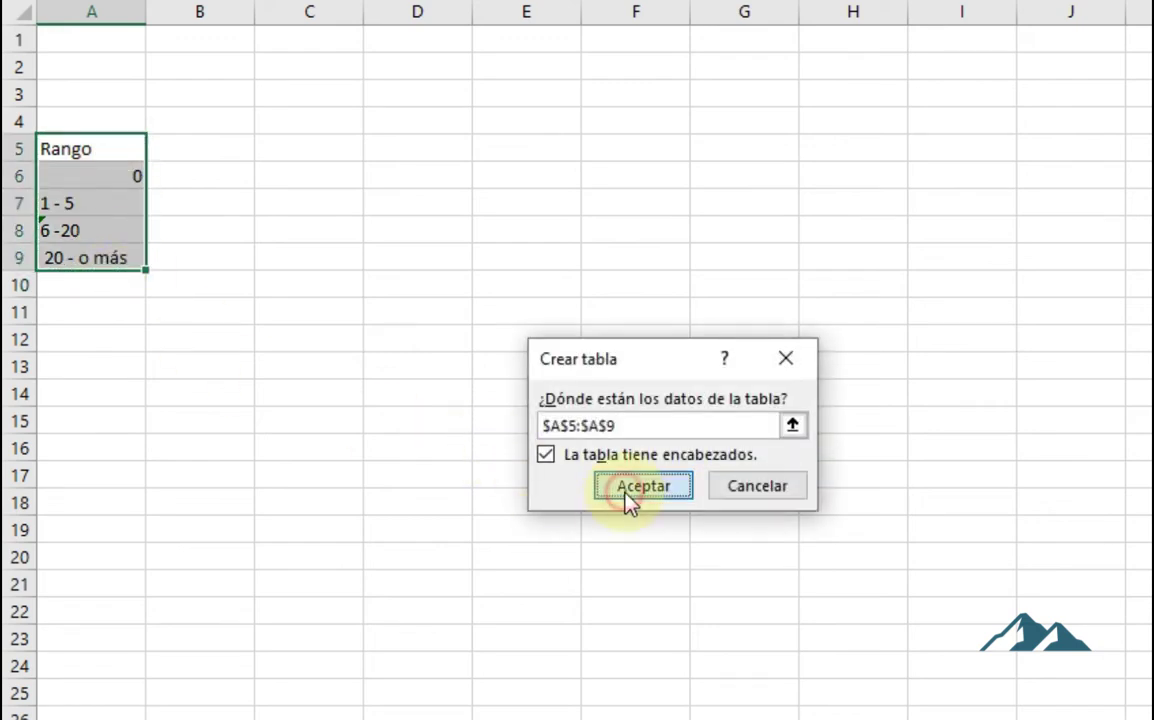
click(625, 494)
click(70, 34)
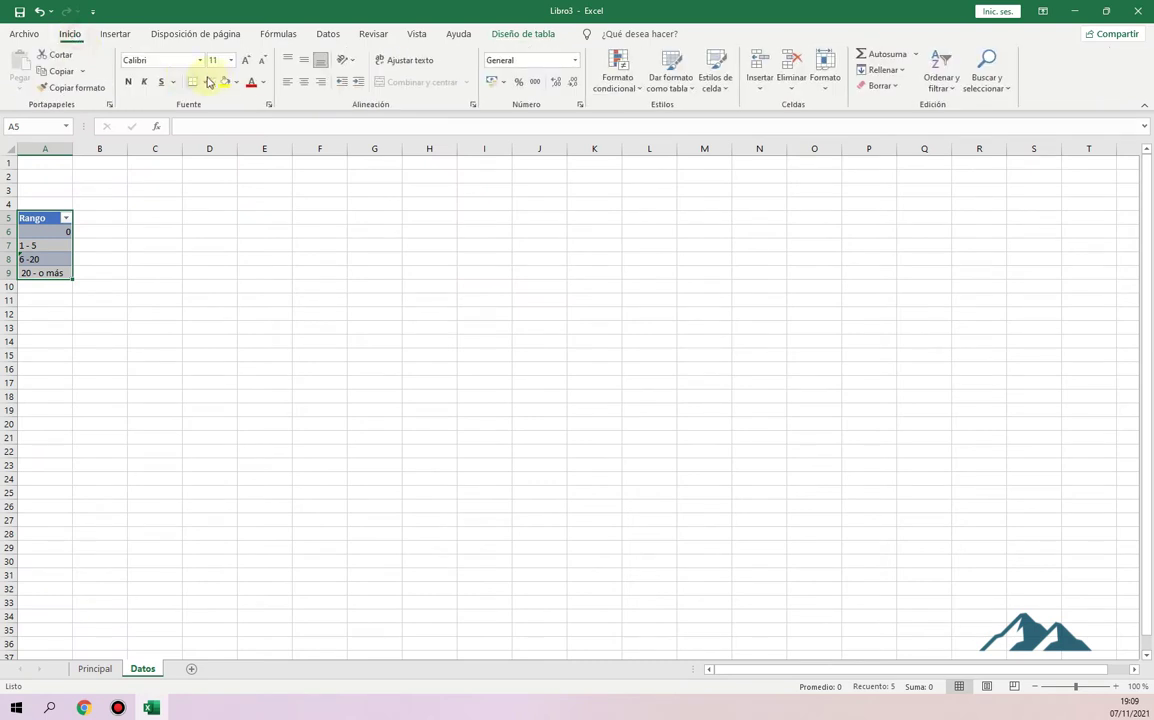
click(304, 81)
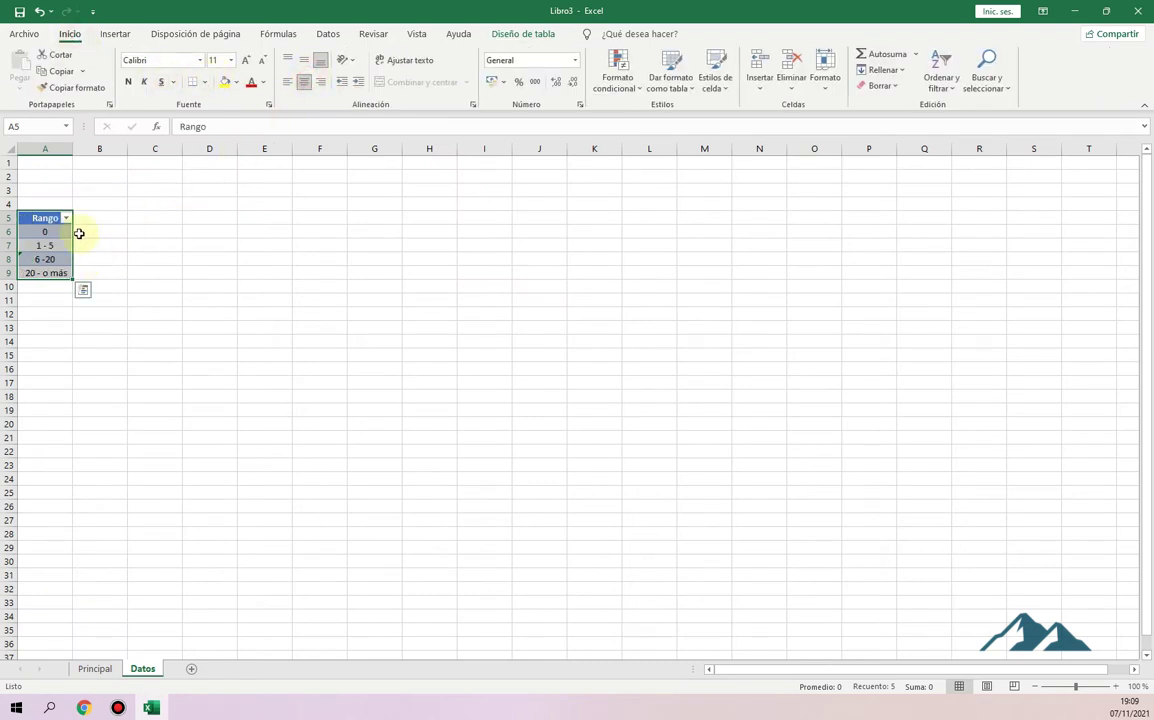
- Return to Principal and select the Columna1 cells B7:B12
click(103, 666)
click(200, 325)
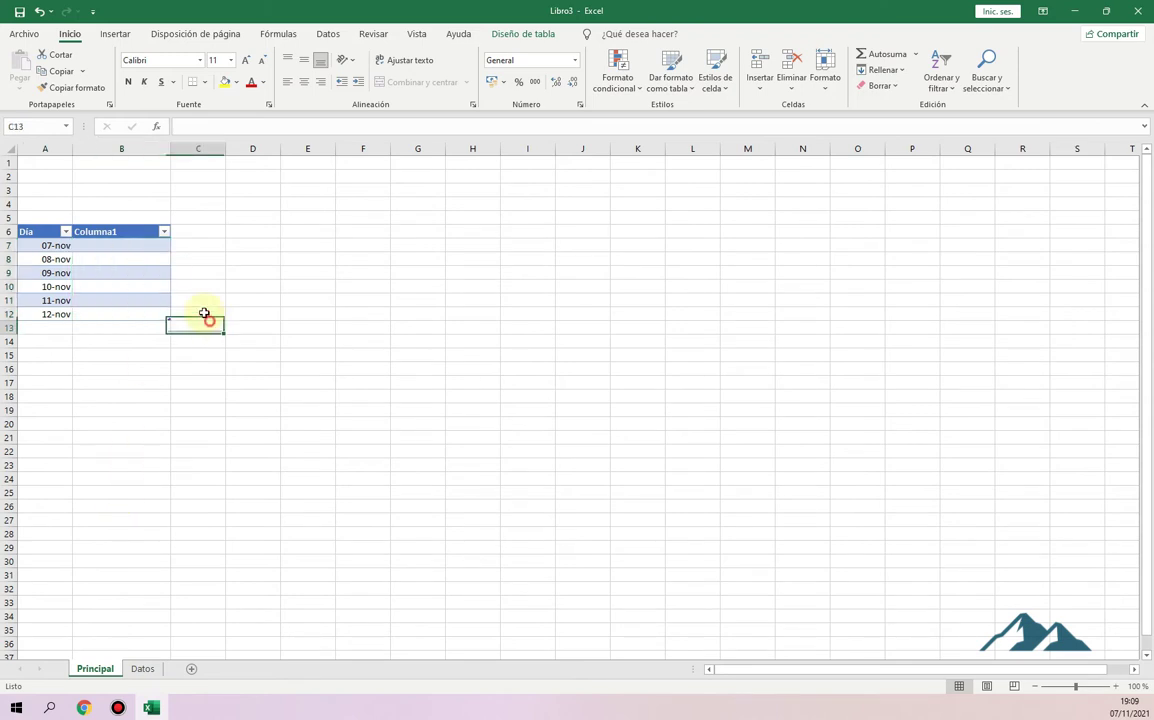
drag(150, 245, 147, 311)
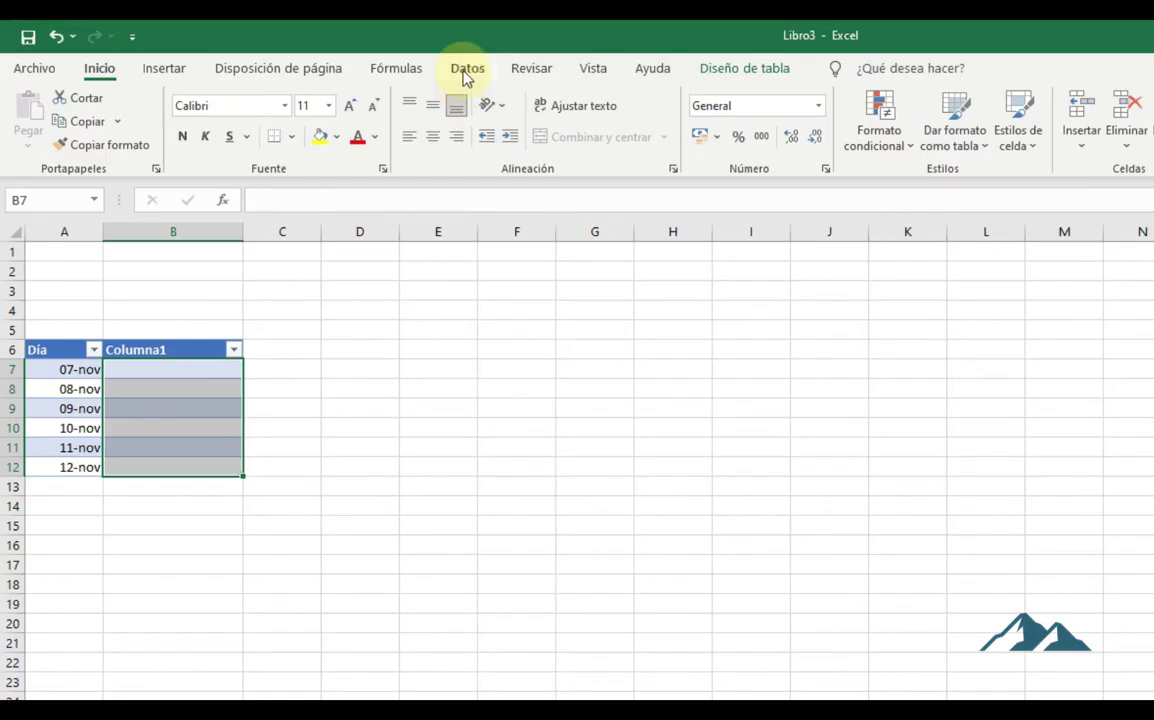
- Apply list validation to B7:B12 with source =Datos!$A$6:$A$9
click(466, 70)
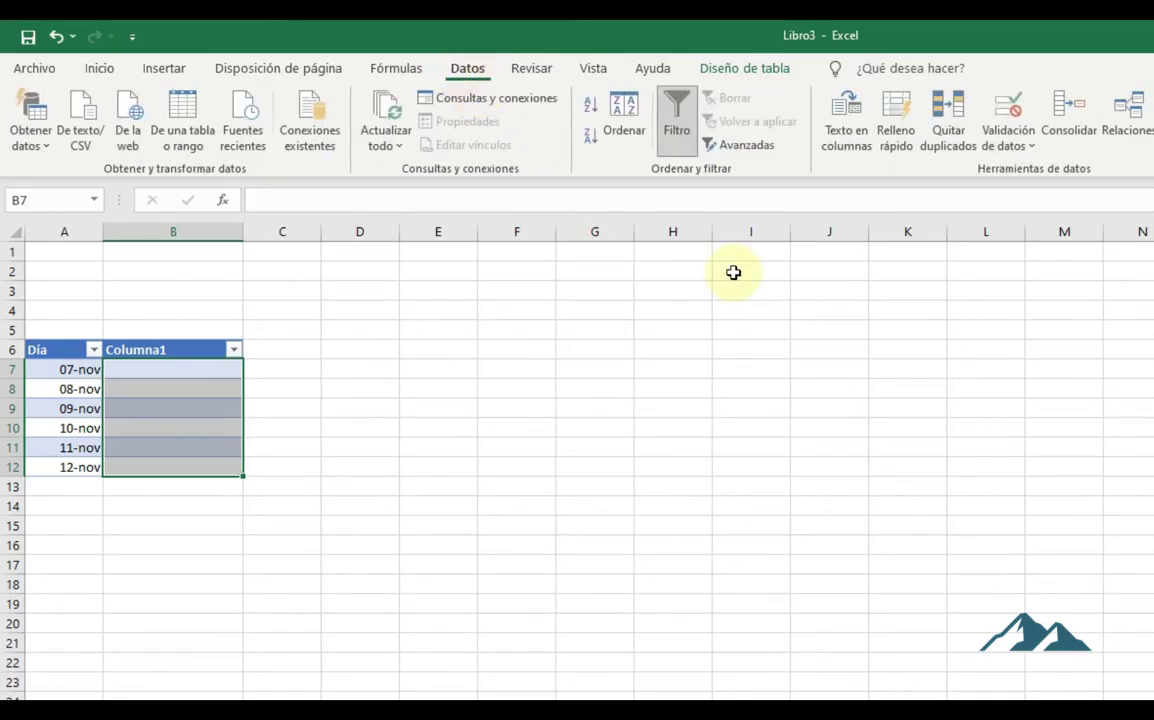
click(1010, 112)
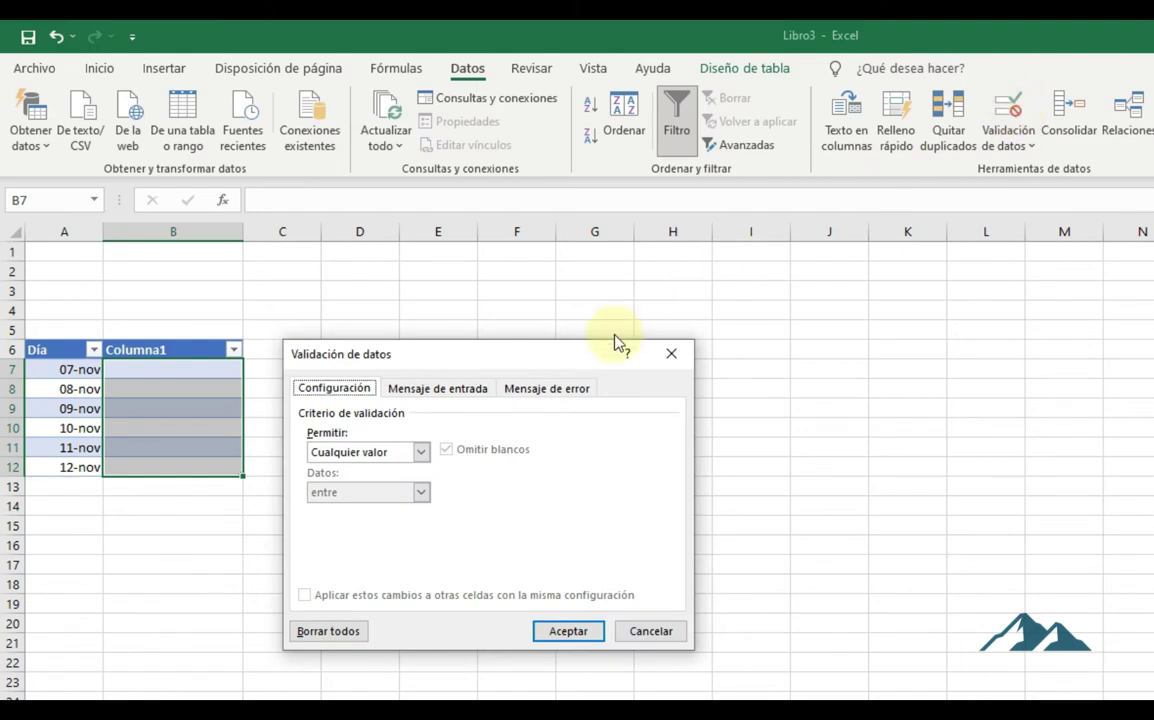
click(412, 453)
click(404, 508)
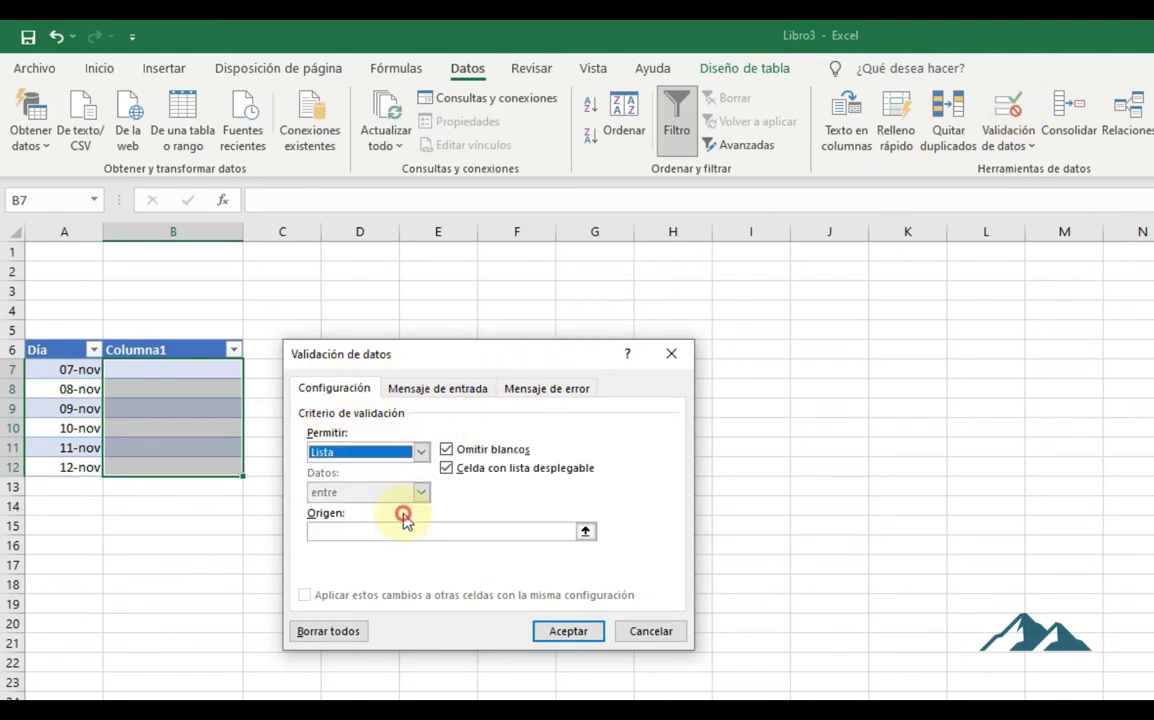
click(386, 532)
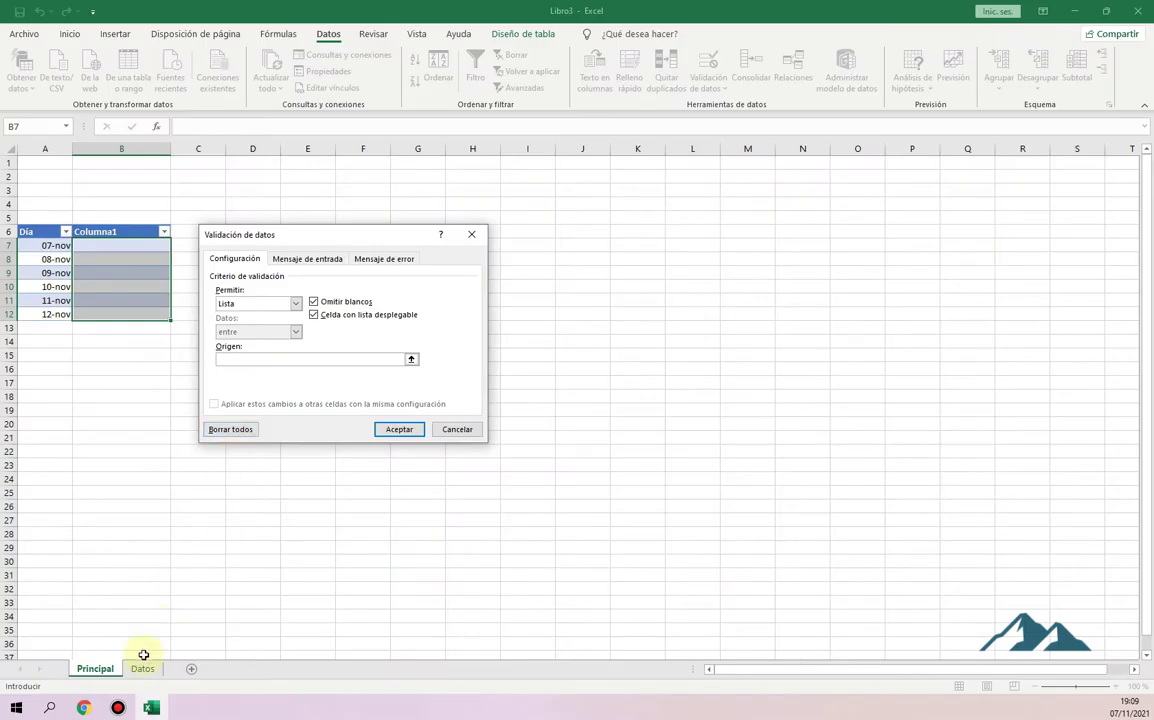
click(142, 668)
click(52, 231)
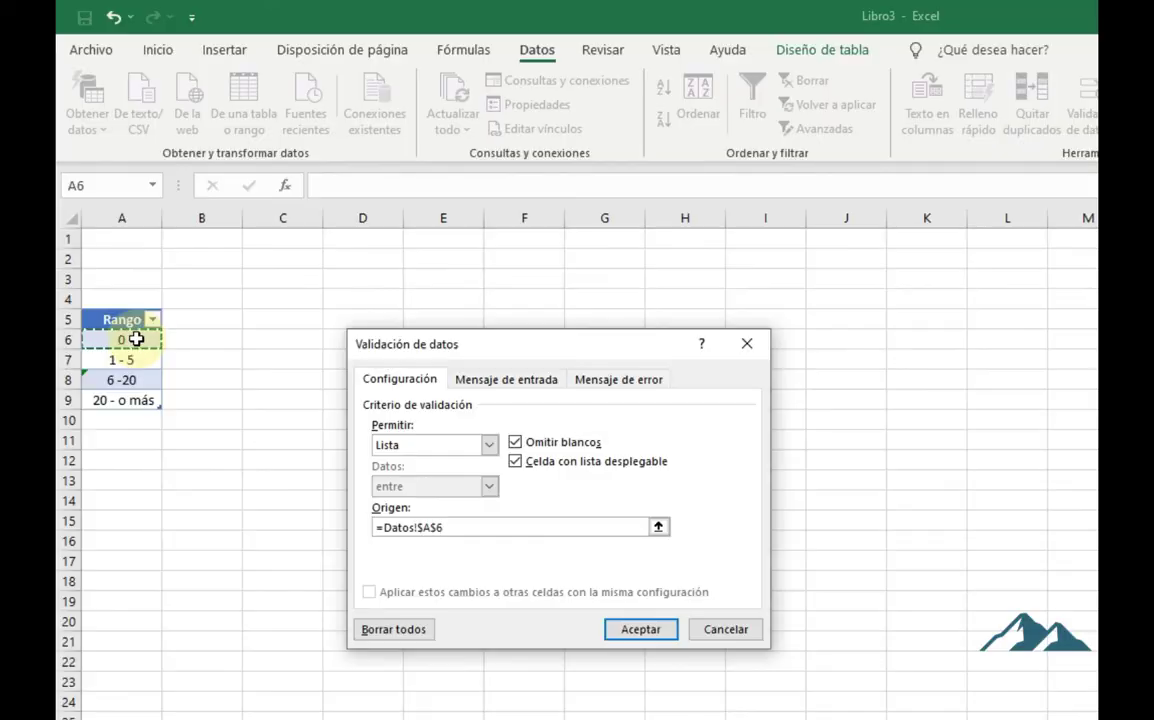
drag(136, 340, 155, 405)
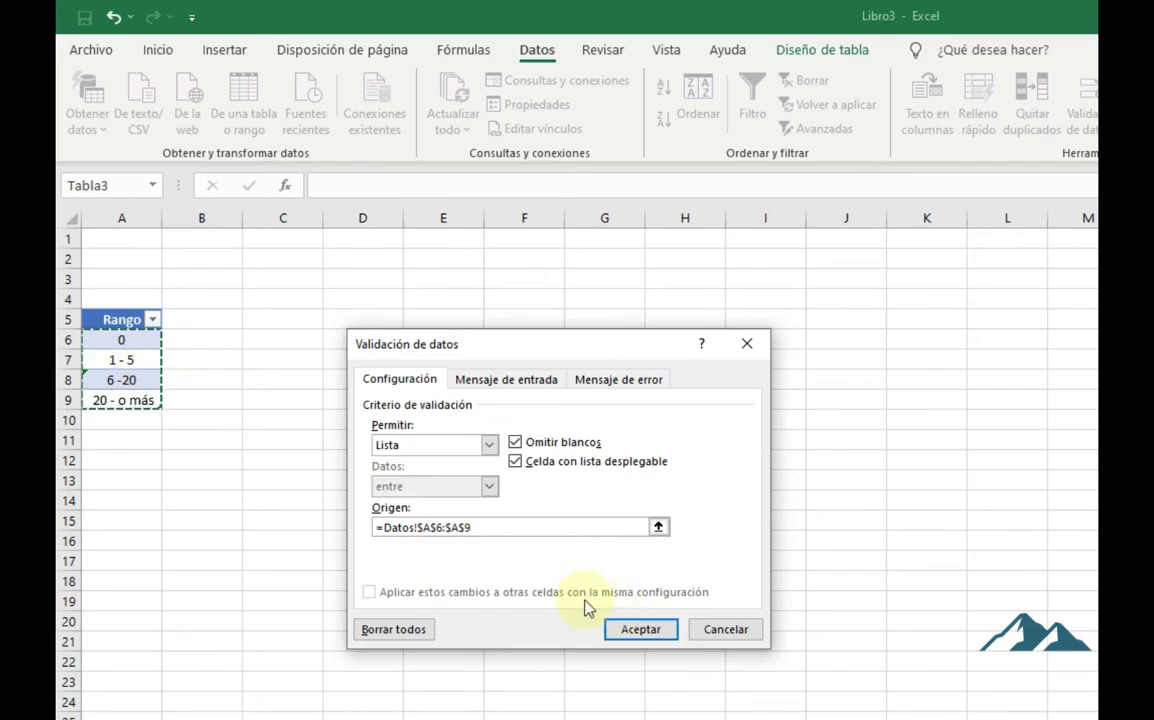
click(633, 629)
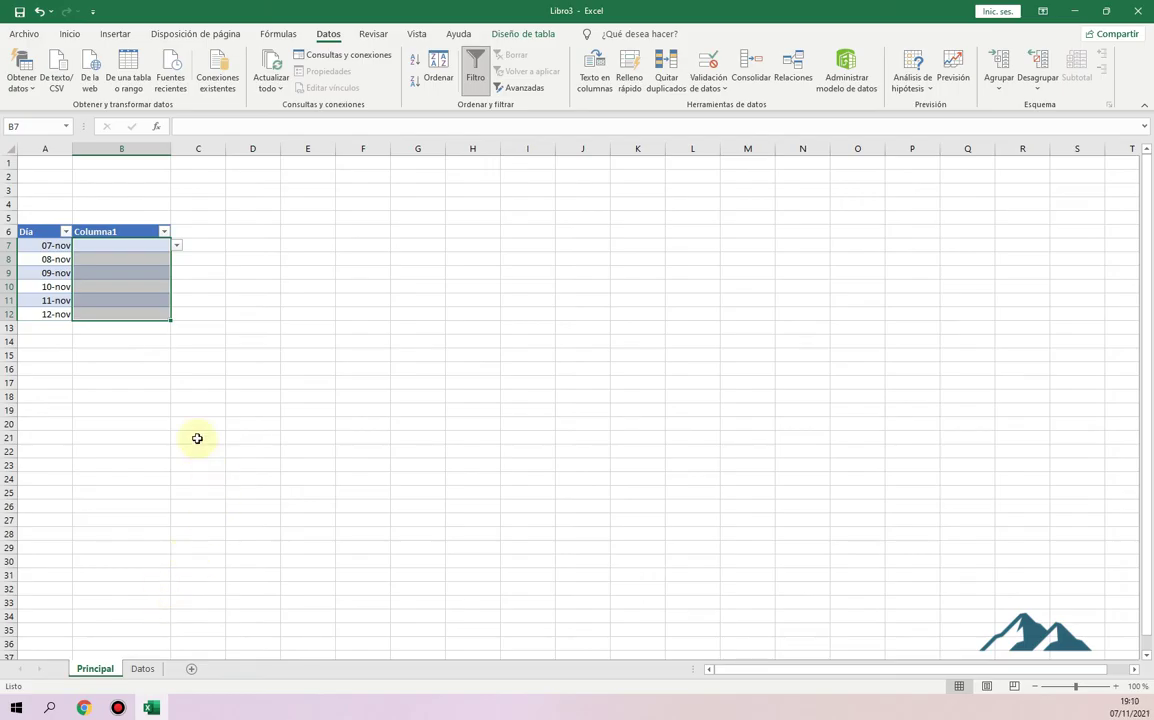
- Choose 1 - 5 for 07-nov and 0 for 08-nov from the Columna1 drop-downs
click(140, 328)
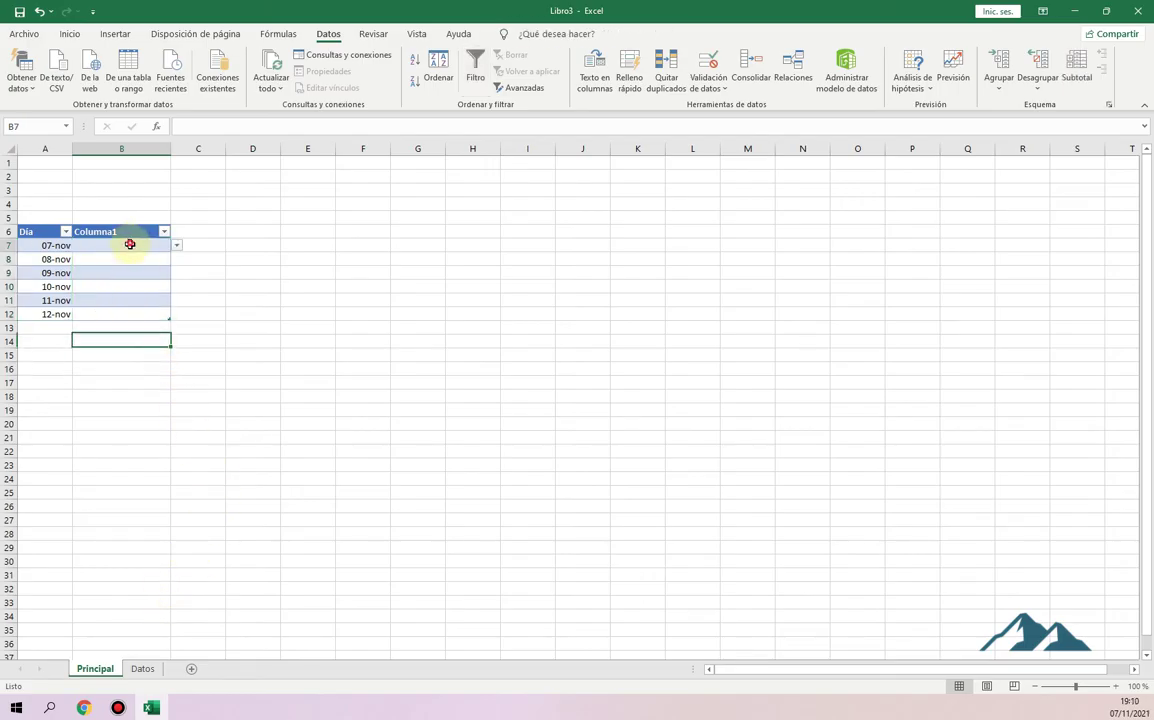
drag(129, 245, 149, 312)
click(128, 246)
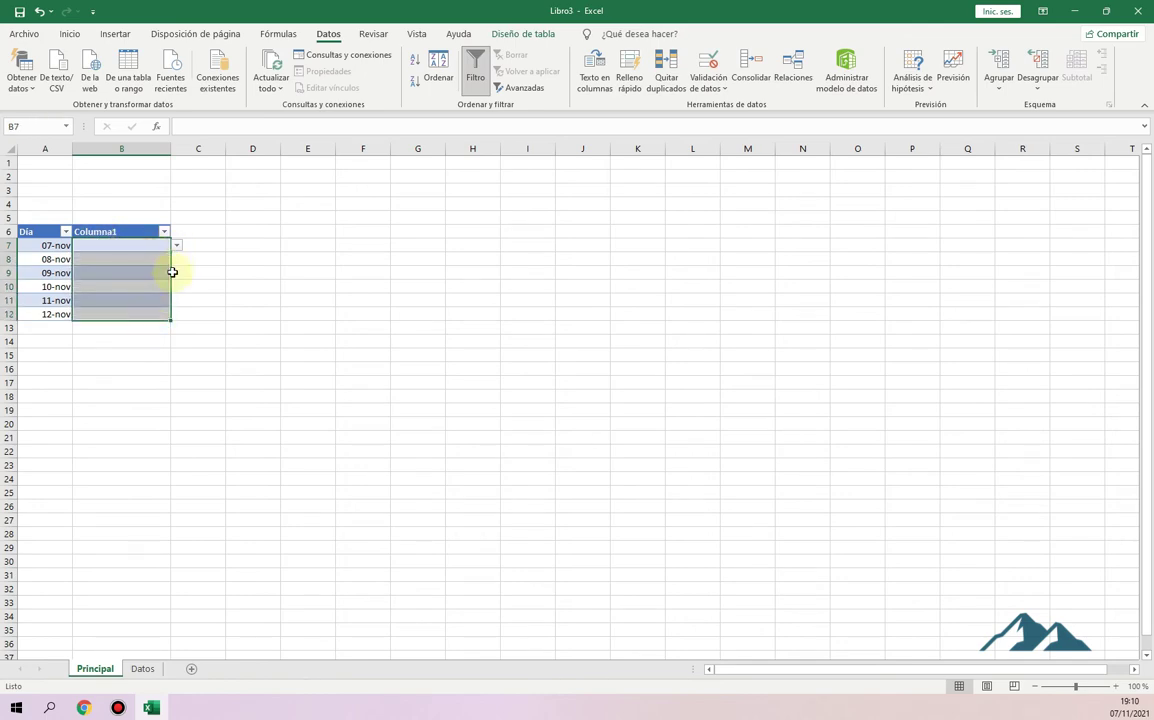
click(176, 246)
click(298, 459)
click(258, 444)
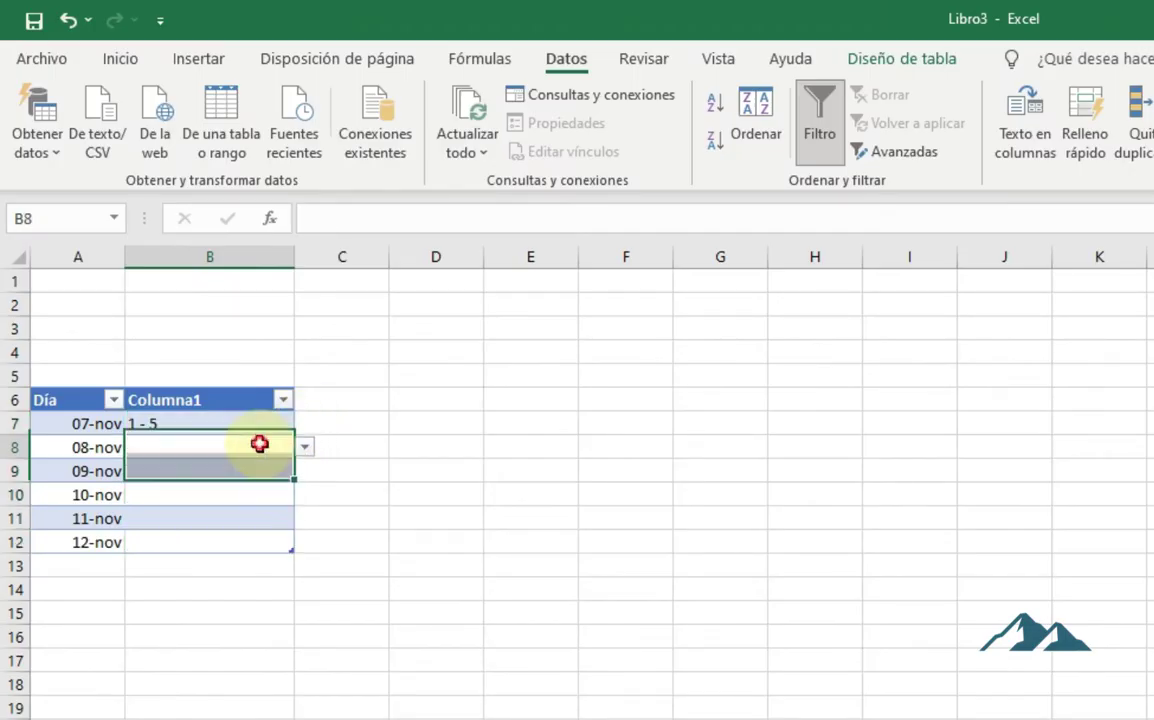
click(308, 455)
click(286, 469)
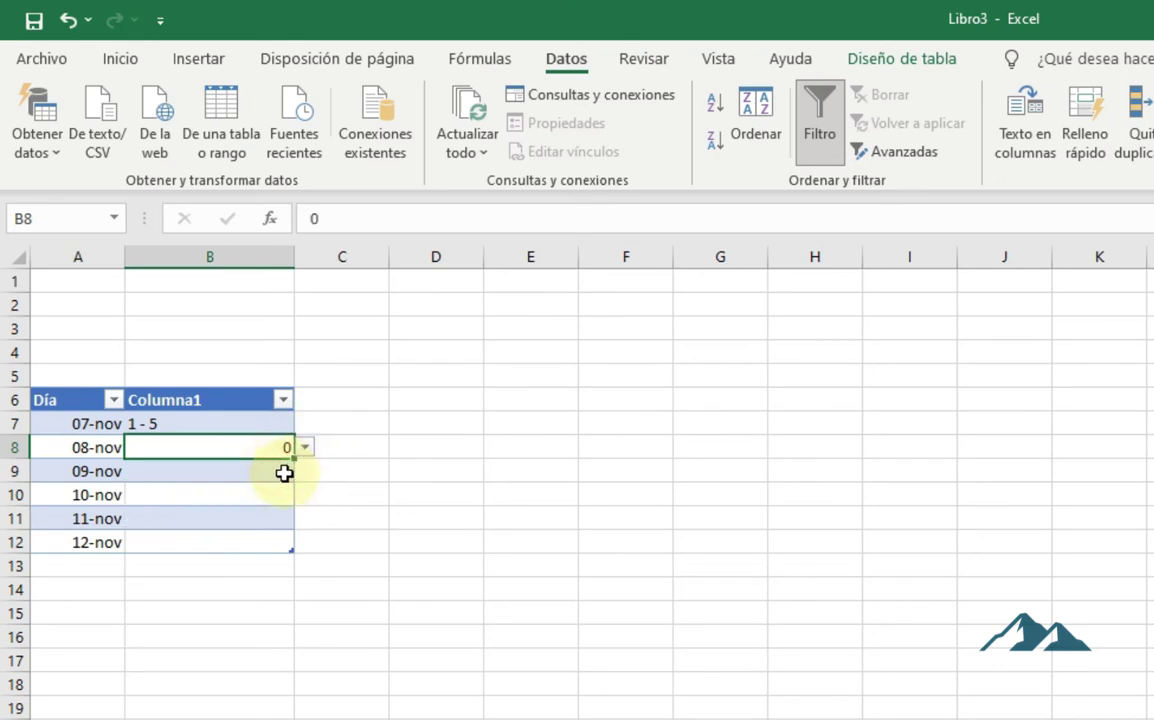
click(273, 466)
- Centre the Columna1 values B7:B12 and choose 6 -20 for 09-nov
drag(245, 422, 263, 538)
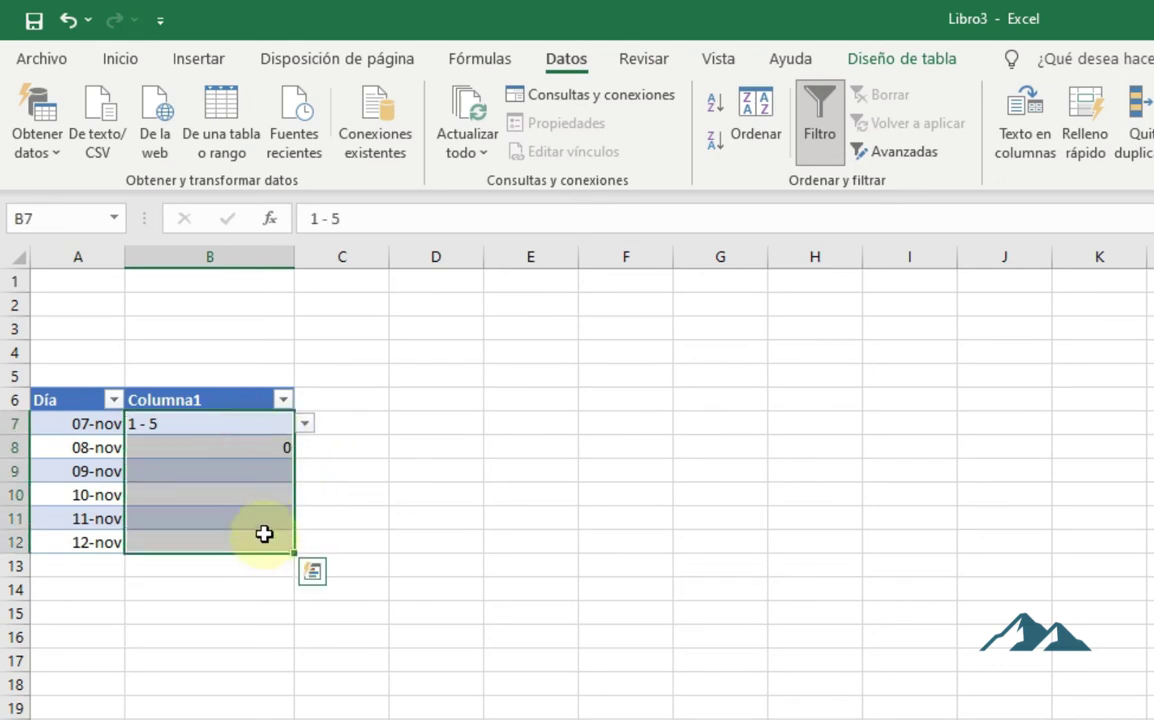
click(127, 68)
click(524, 141)
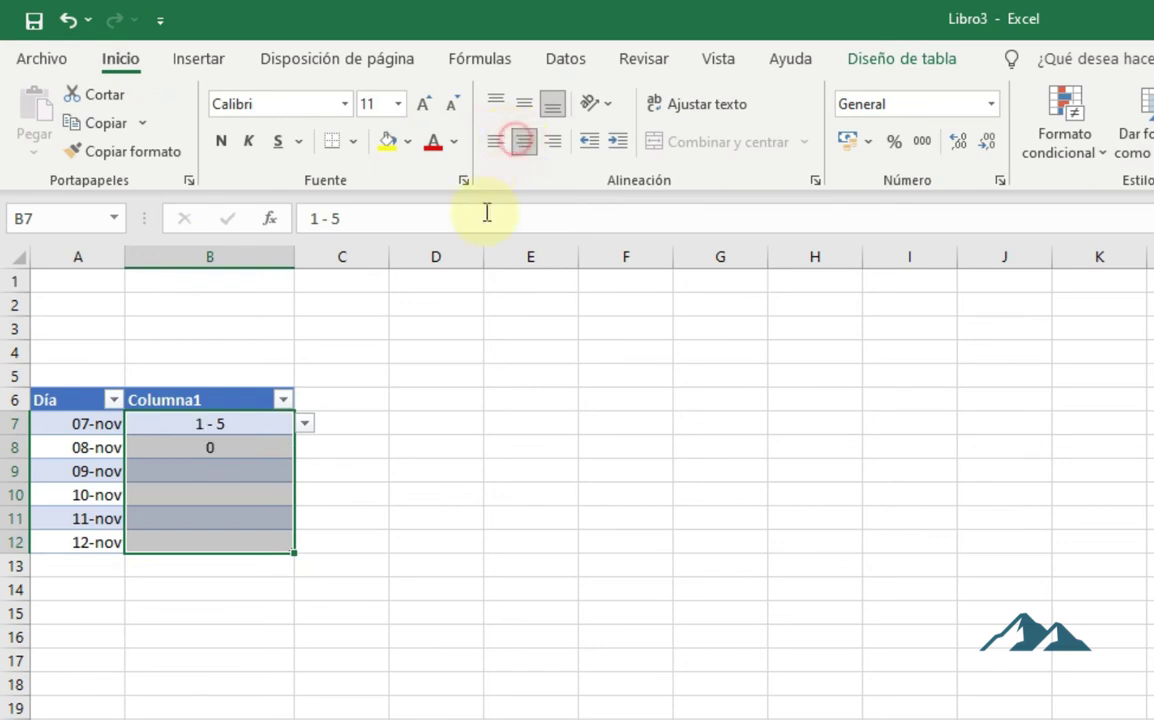
click(316, 494)
click(278, 471)
click(304, 471)
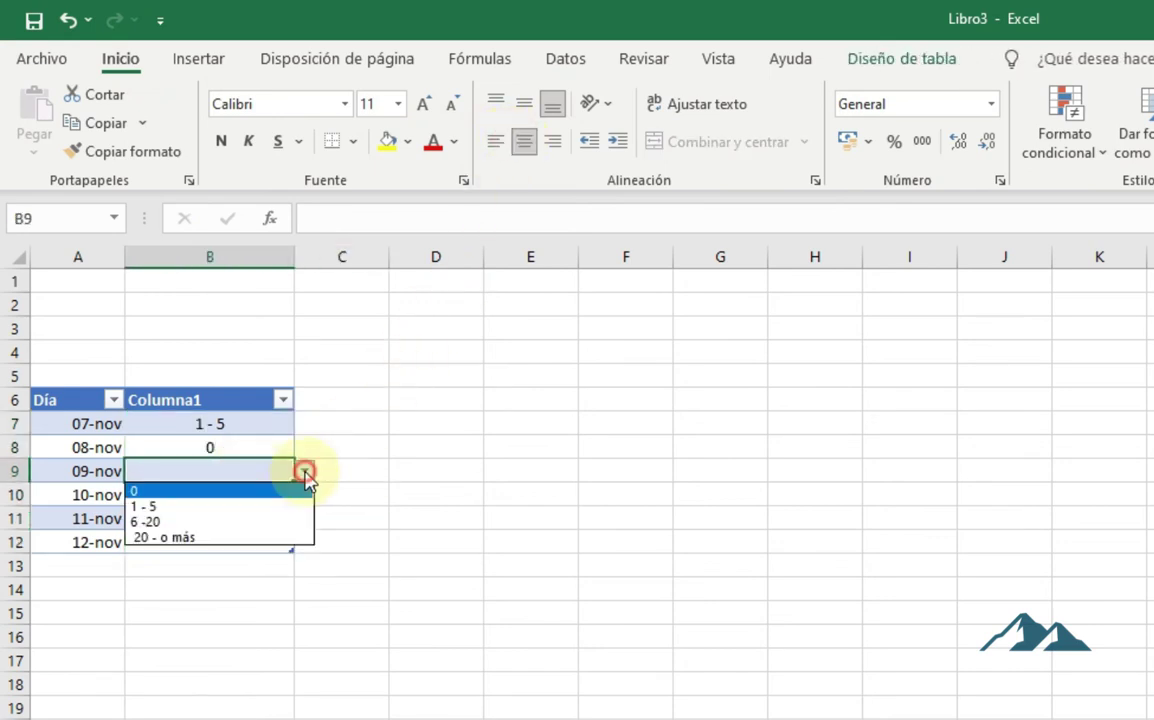
click(283, 523)
click(256, 497)
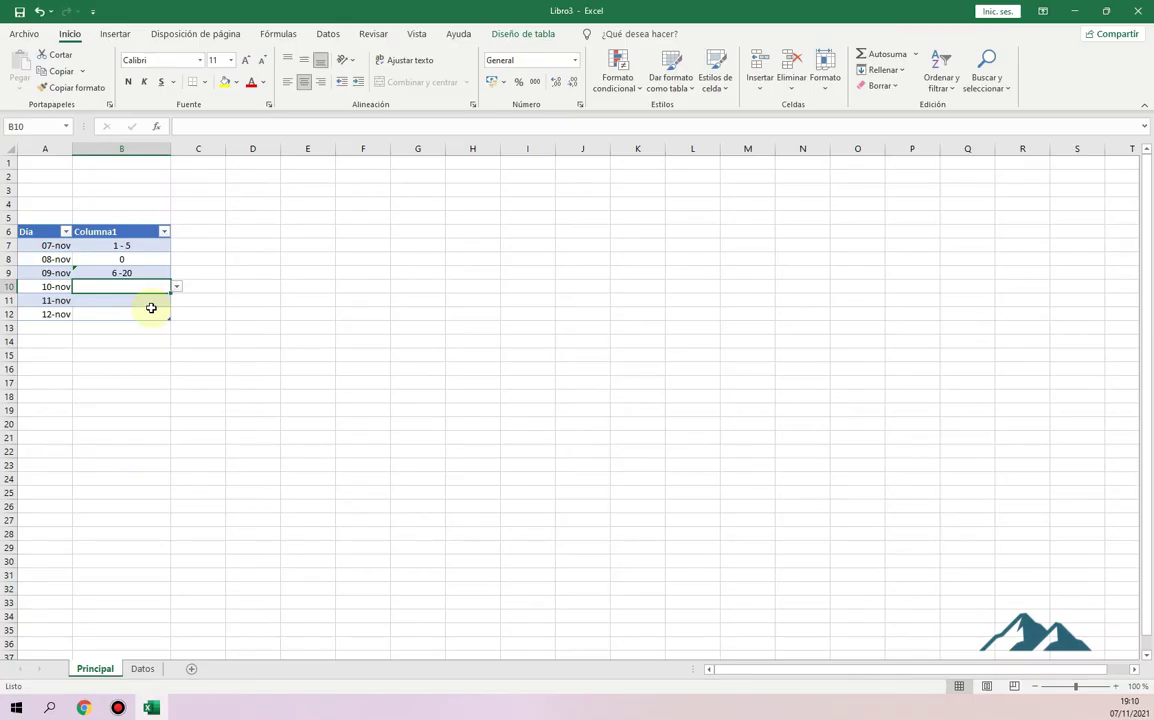
- Try entering 8 for 10-nov, then cancel the validation error so the cell stays empty
text(8)
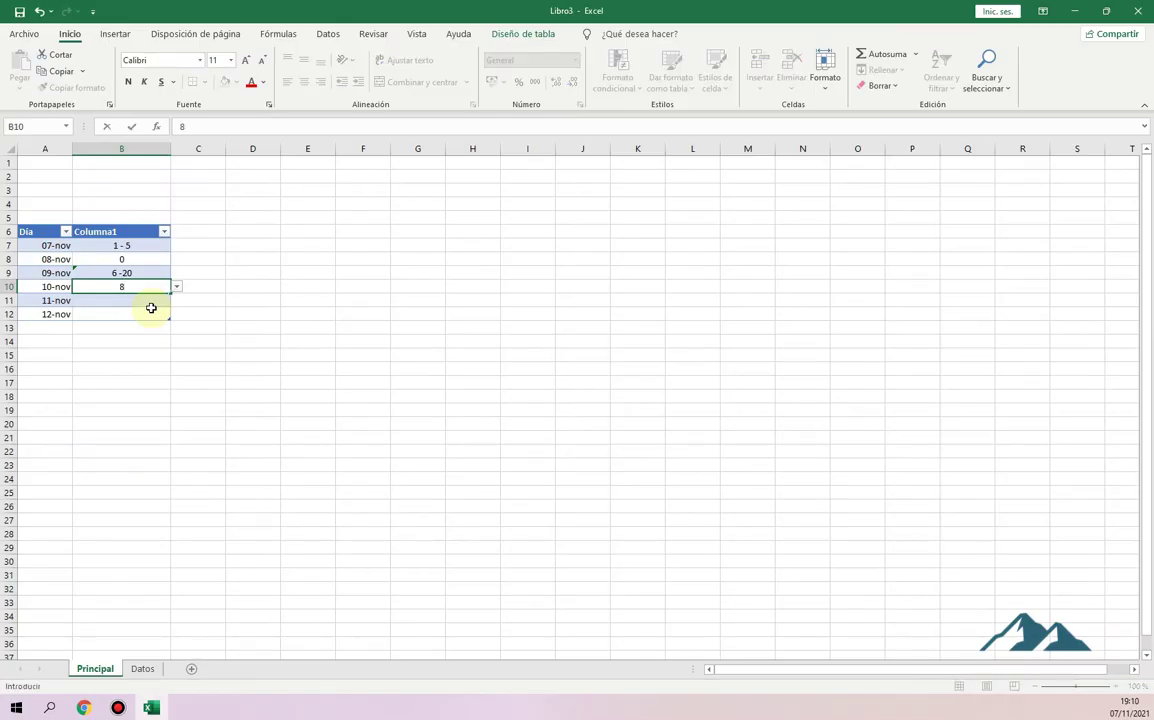
key(Return)
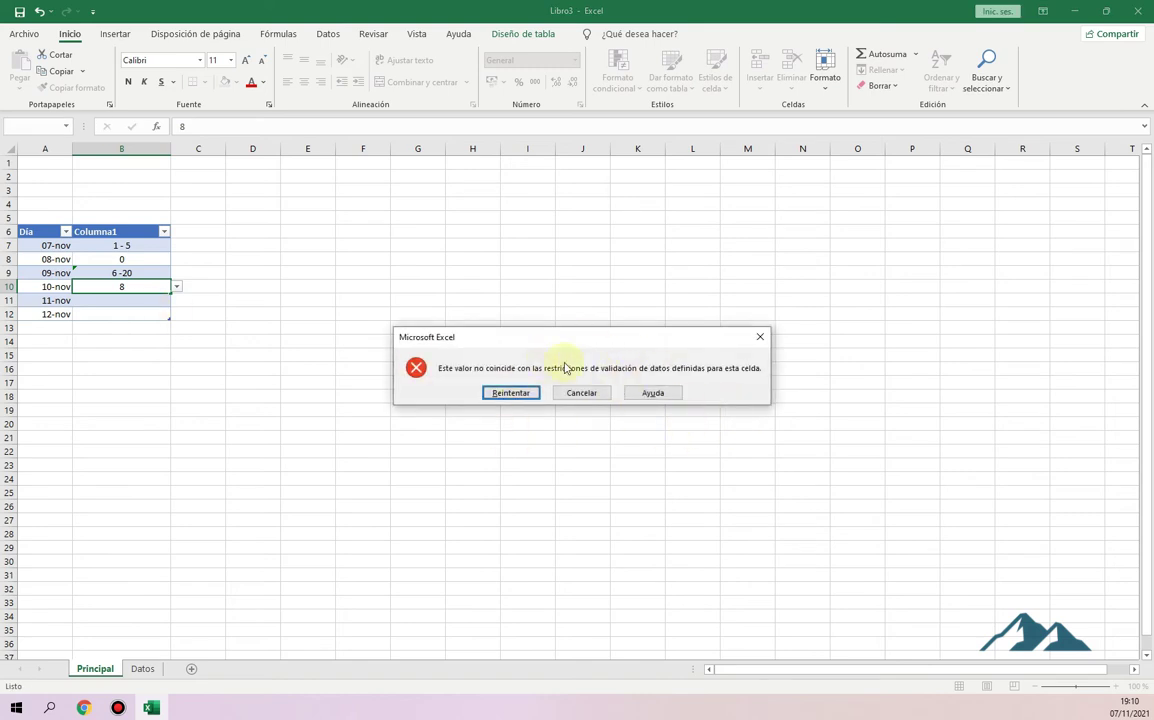
click(760, 337)
click(198, 396)
click(253, 438)
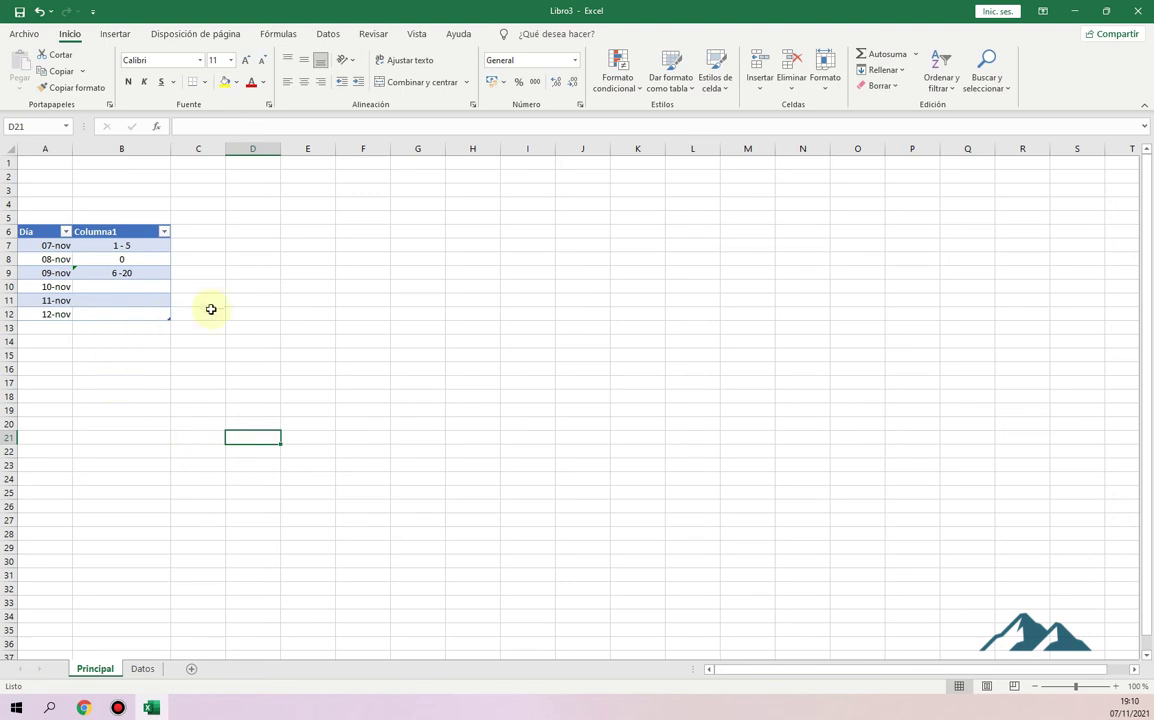
click(262, 299)
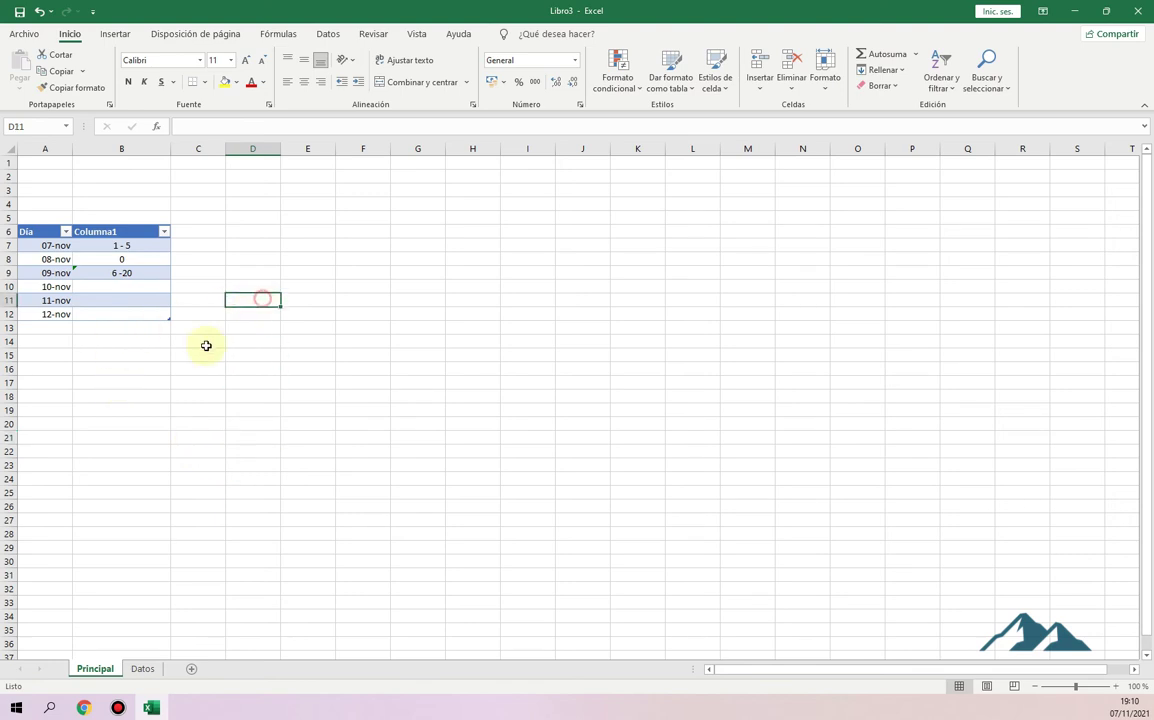
- Enter Encuesta and Respuesta headings in A15:B15 with Pregunta 1 to Pregunta 6 below
click(108, 367)
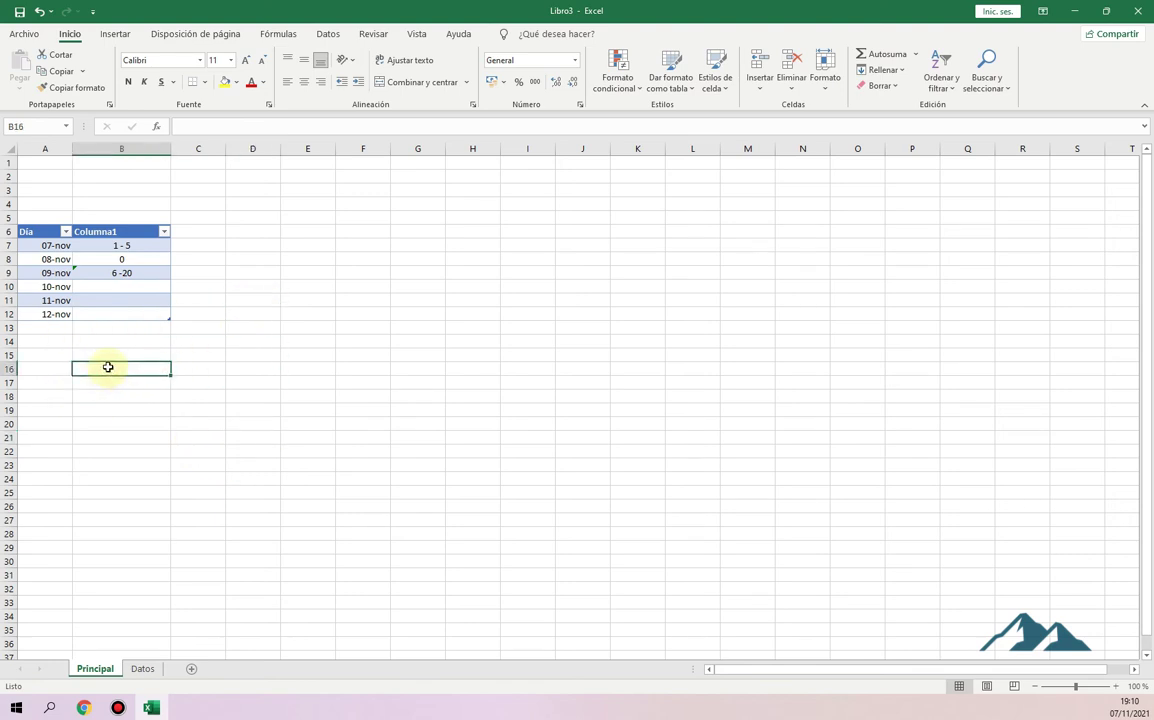
click(67, 356)
text(Encuesta)
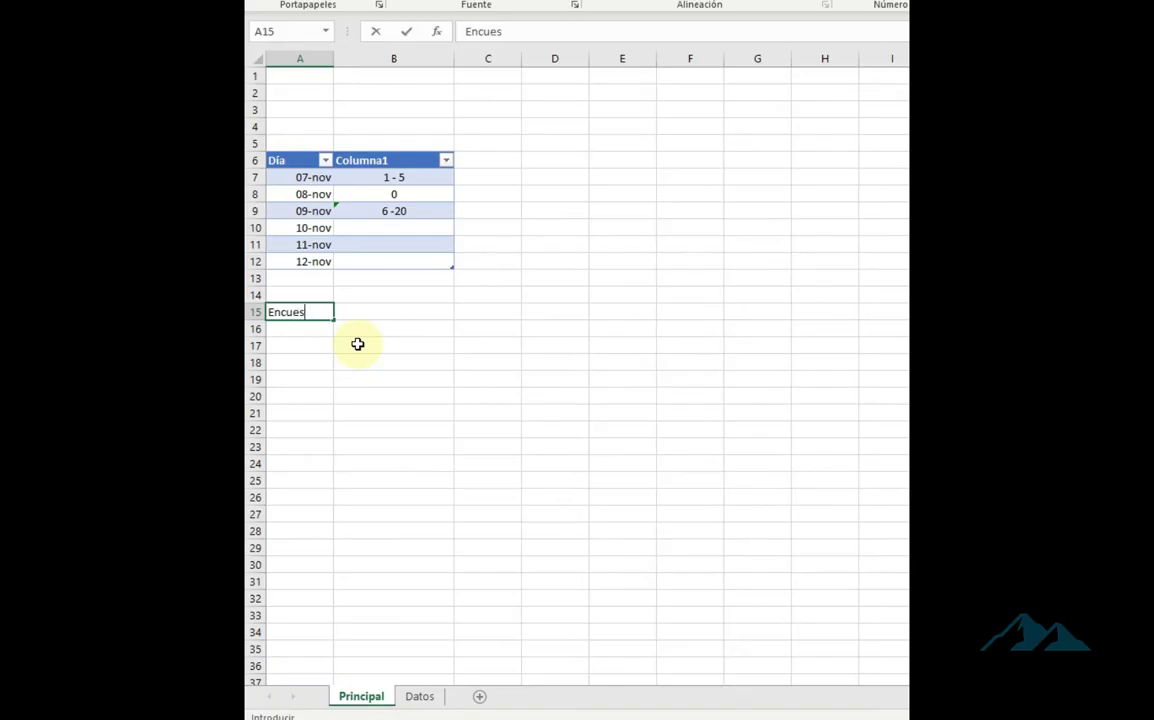
key(Return)
text(Pregunta 1)
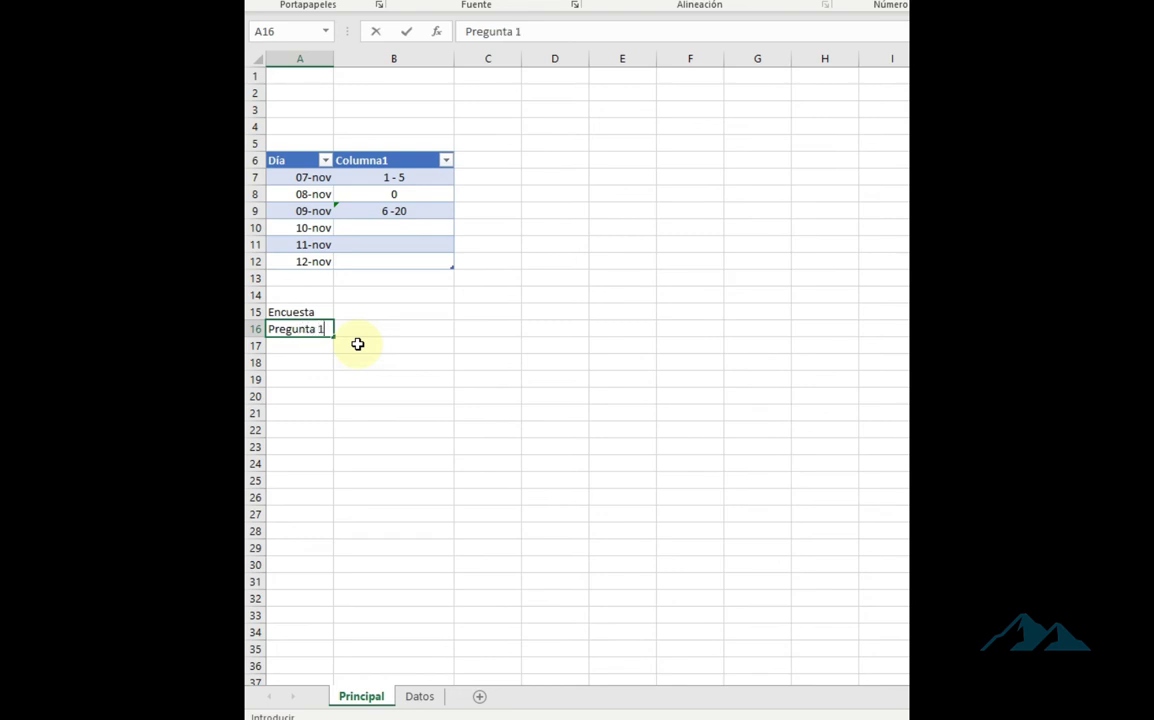
key(Return)
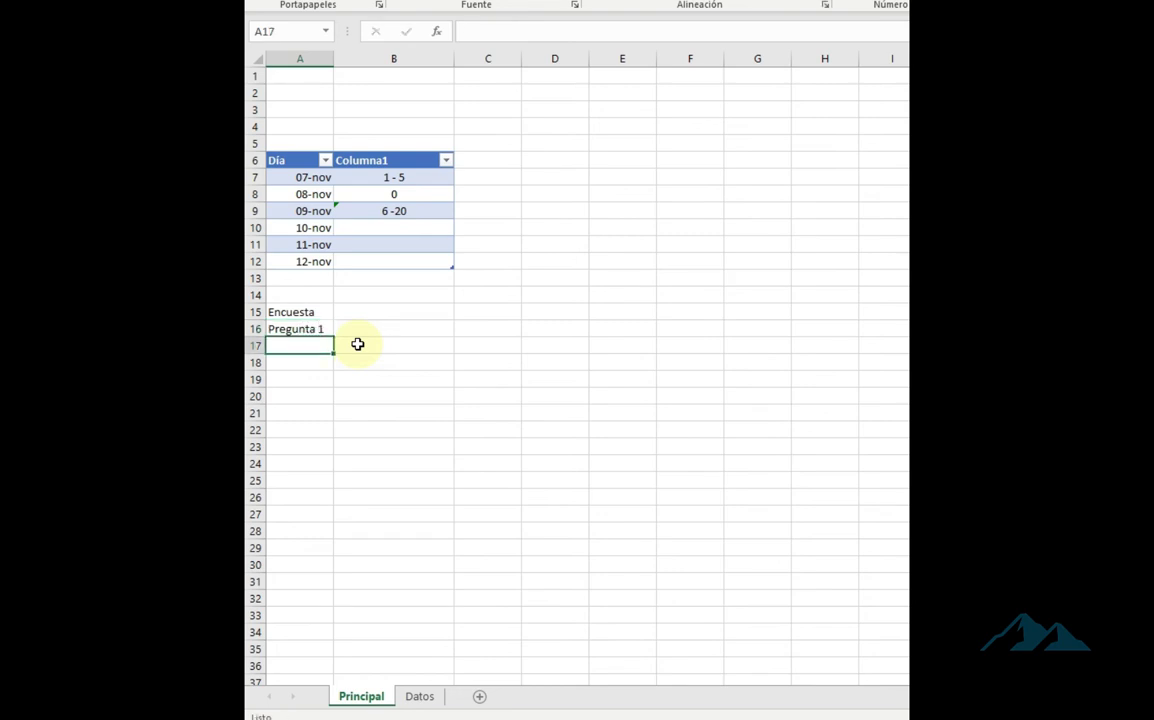
click(329, 335)
drag(331, 336, 338, 426)
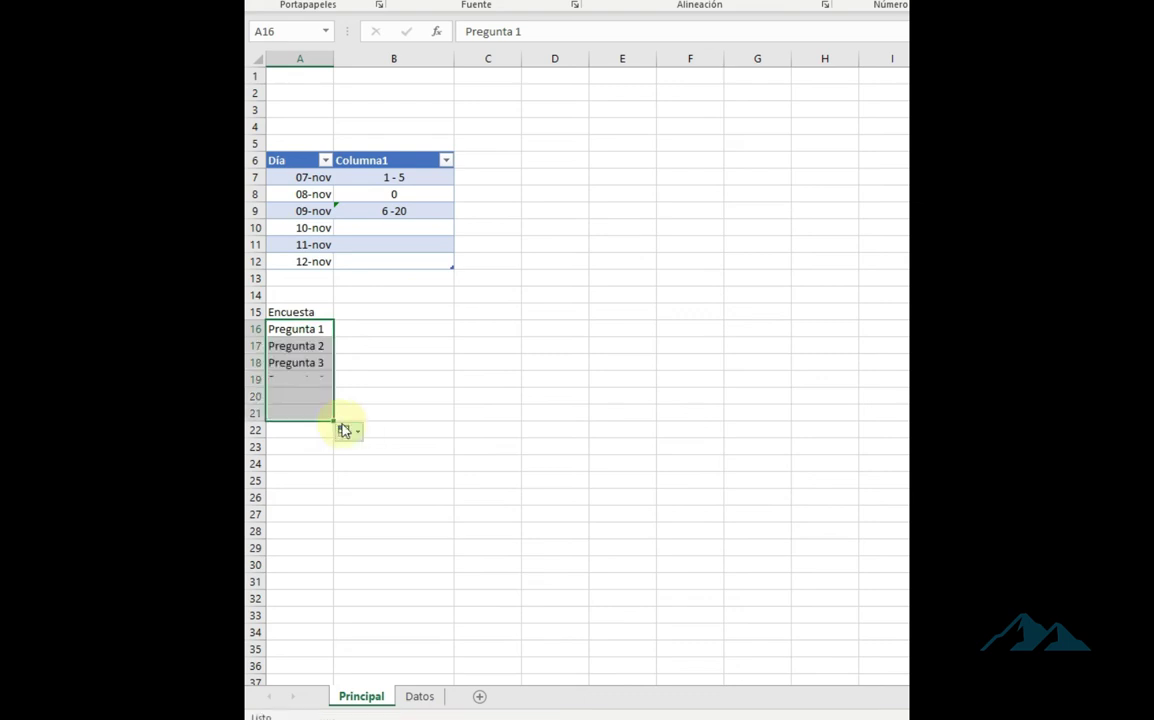
click(400, 313)
text(Respuest)
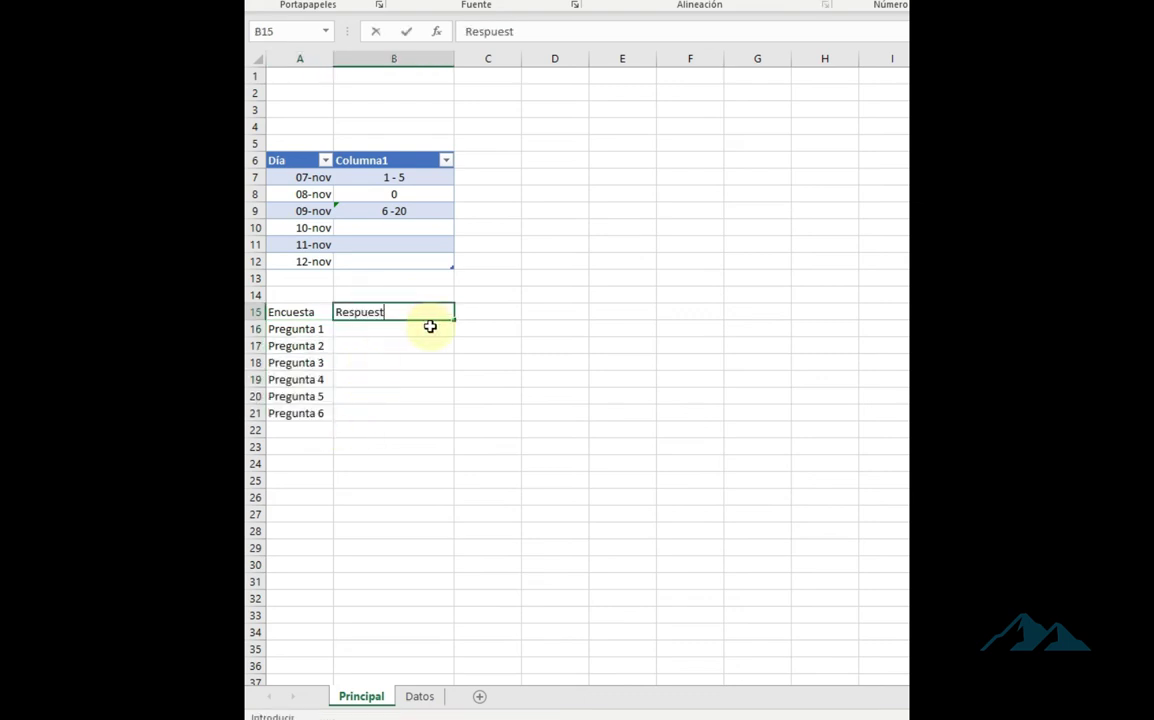
text(a)
key(Return)
- Make A15:B21 a table with headers
mouse_move(300, 313)
mouse_down()
mouse_move(376, 412)
mouse_move(384, 404)
mouse_up()
key(ctrl+t)
key(Escape)
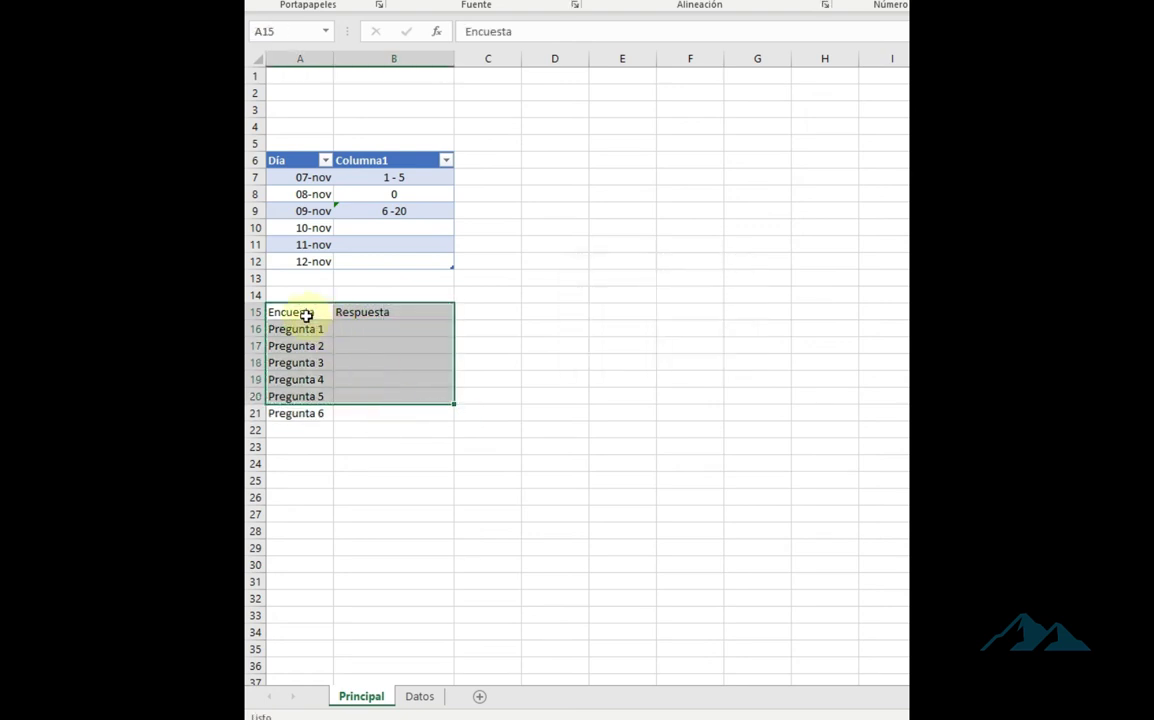
drag(306, 314, 352, 410)
key(ctrl+t)
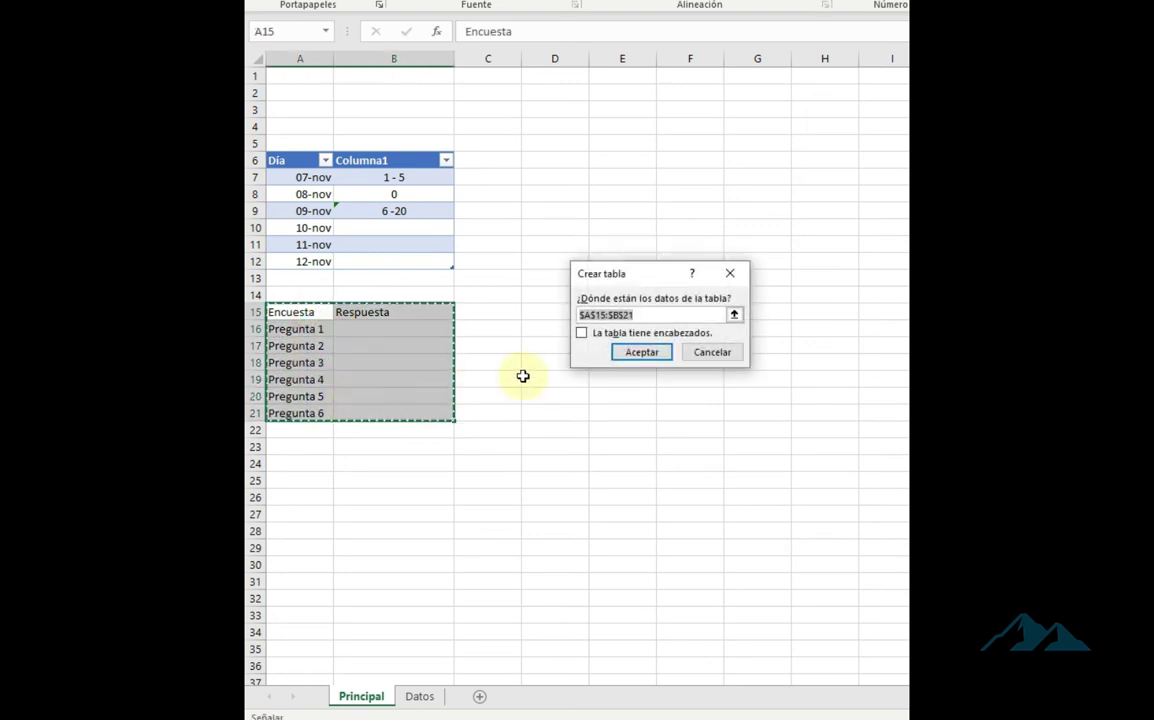
click(596, 333)
click(643, 354)
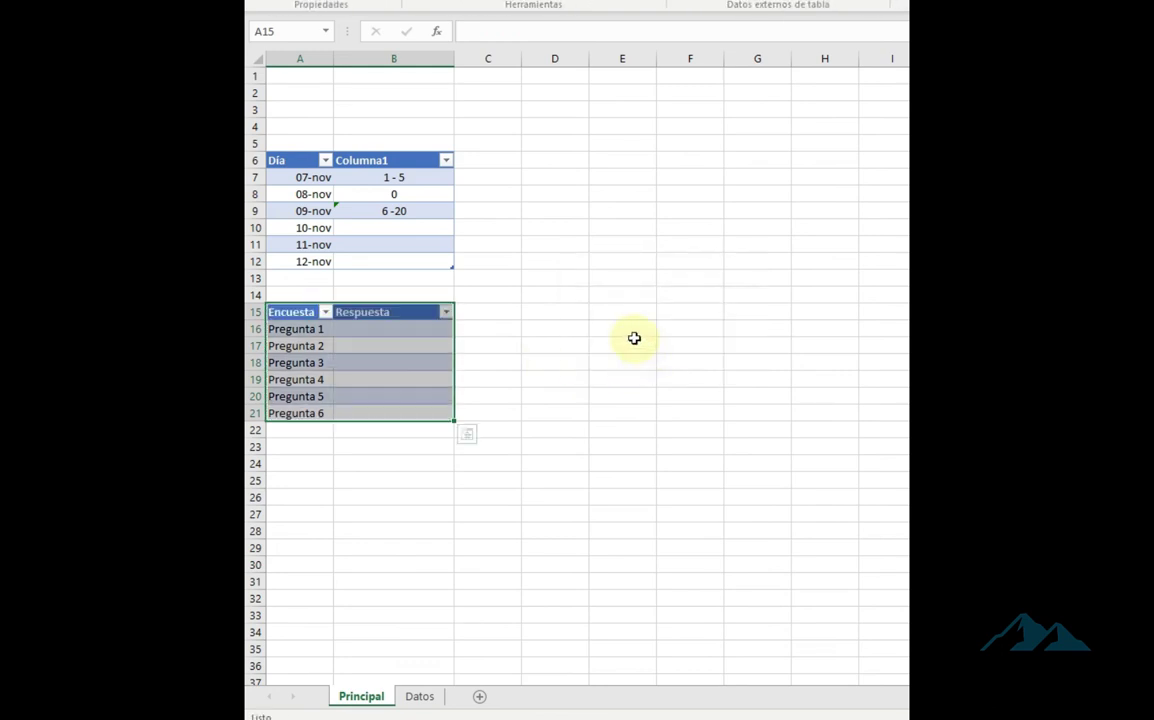
click(622, 362)
click(385, 329)
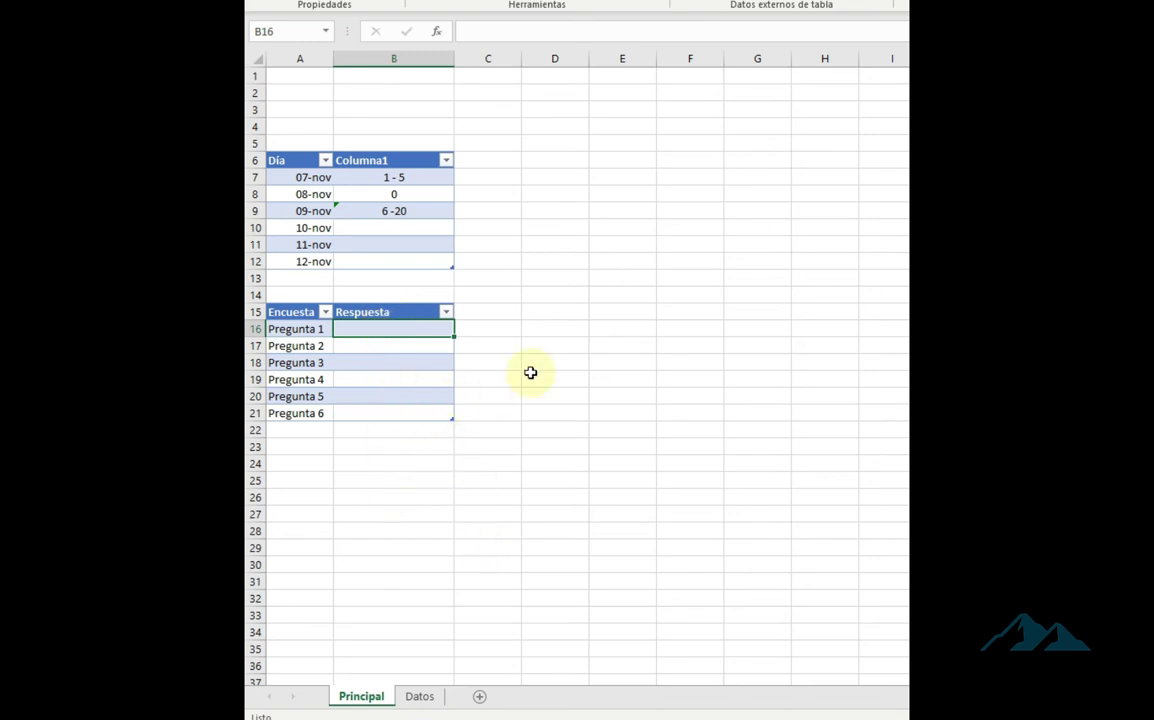
click(428, 695)
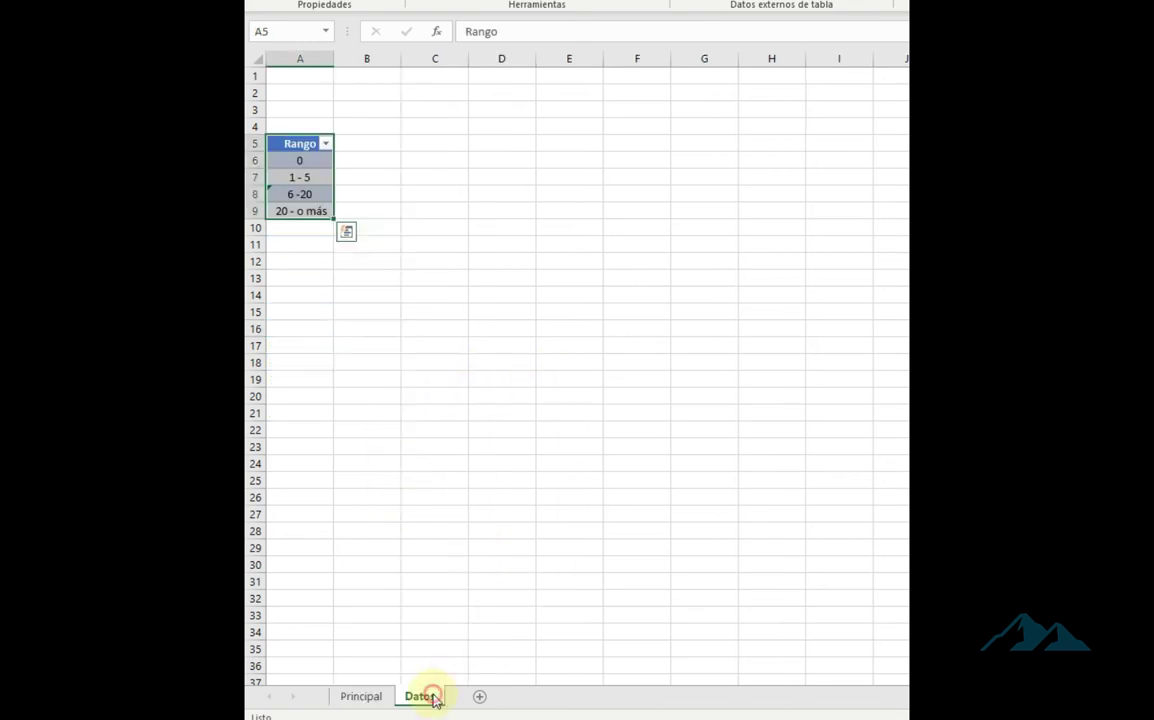
- Enter Respuesto, Sí, No and Ns/Nr in C5:C8 on Datos
click(503, 266)
click(429, 143)
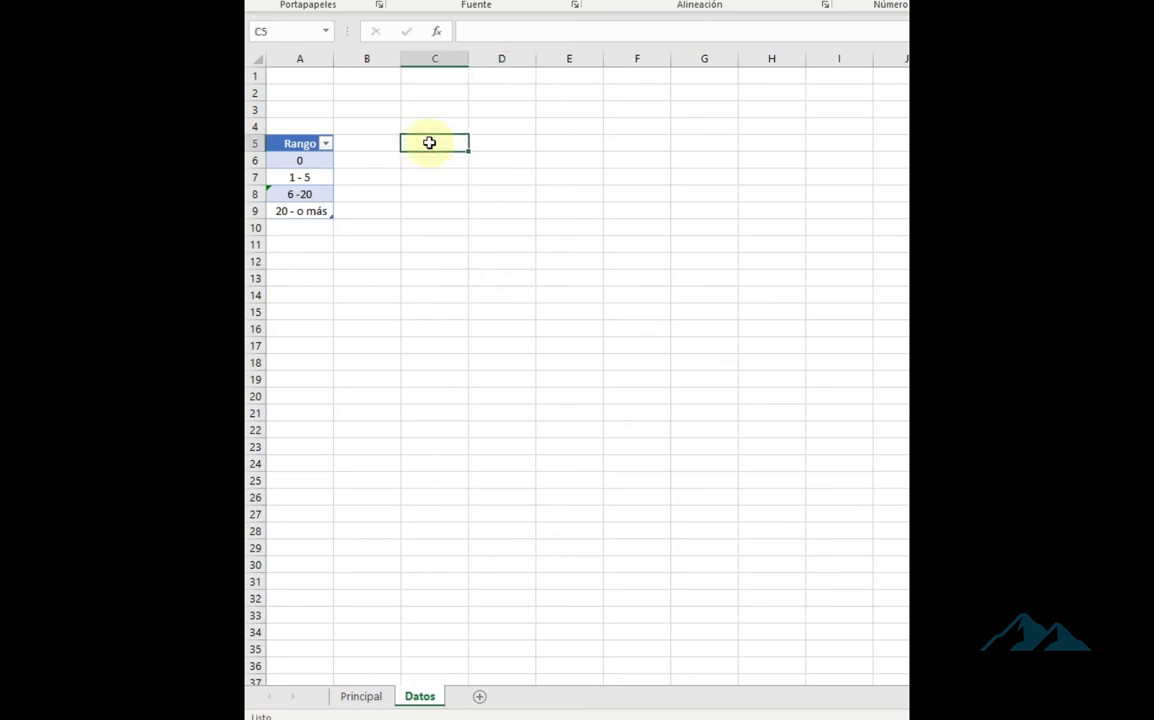
text(Respuest)
text(o)
key(Return)
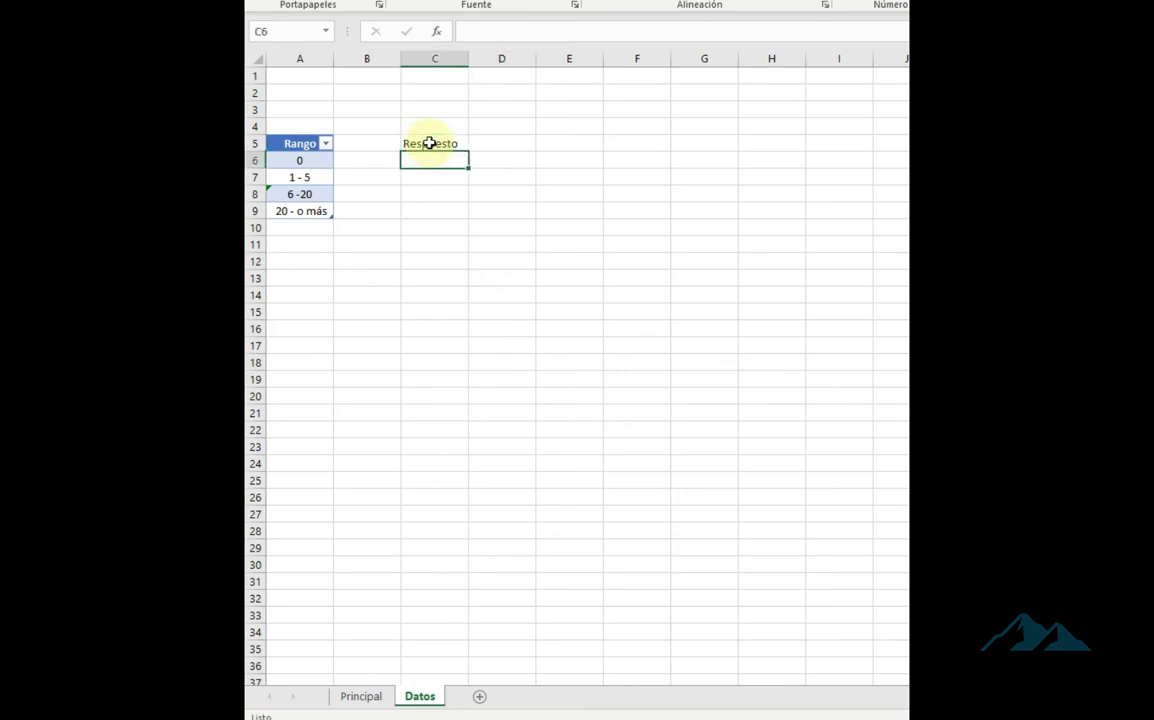
text(Sí)
key(Return)
text(N)
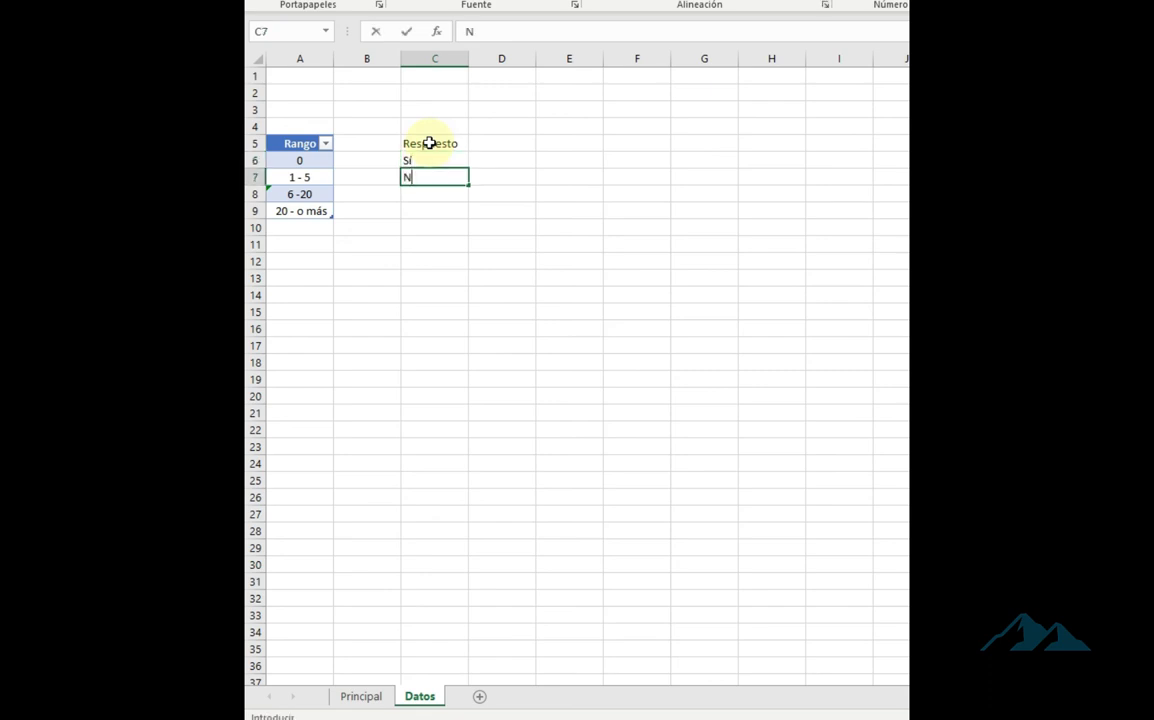
text(o)
key(Return)
text(No)
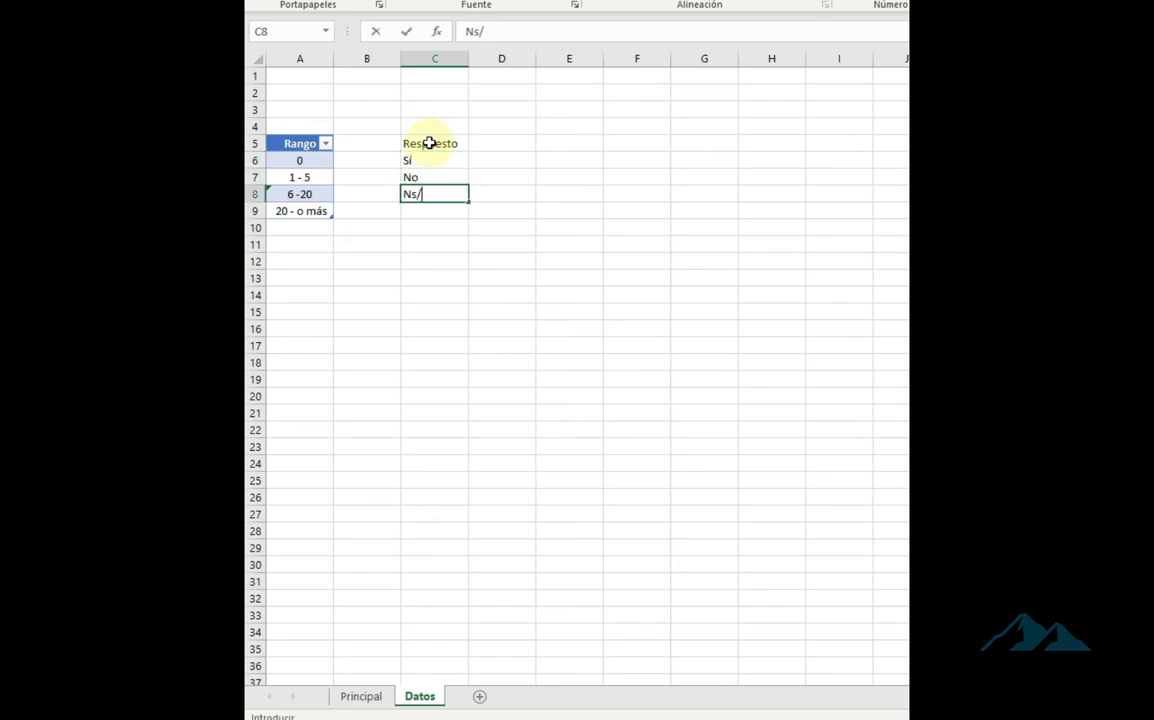
key(Return)
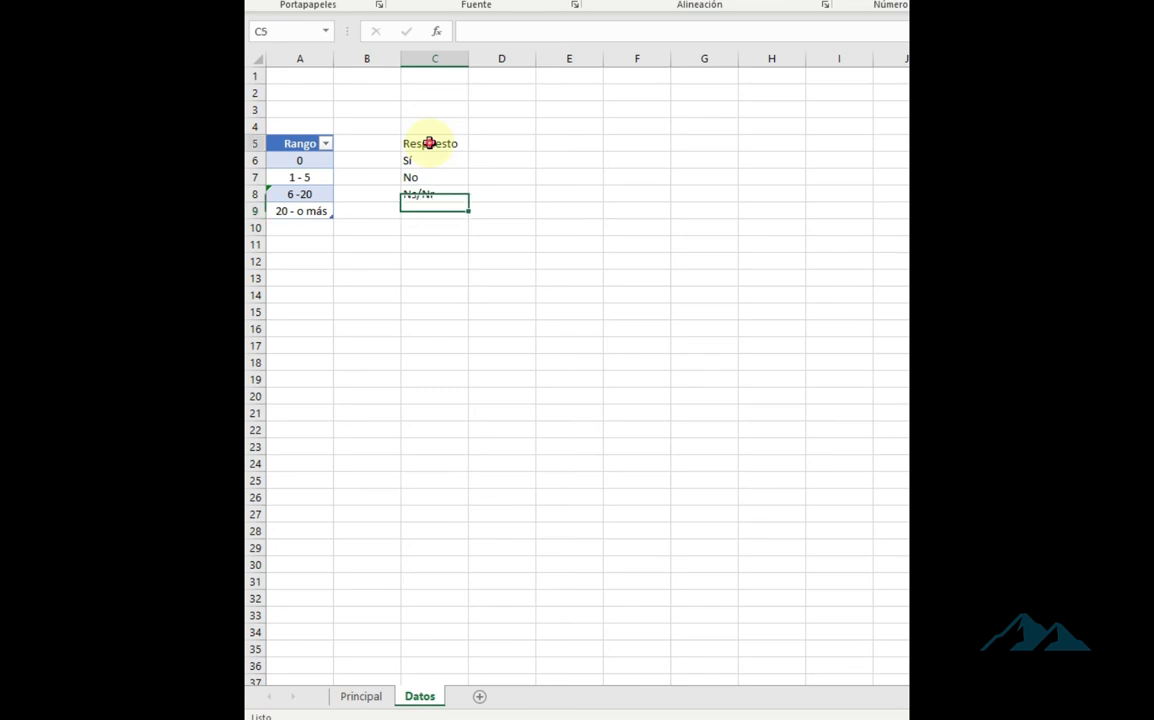
- Turn C5:C8 into a table with headers
drag(429, 143, 438, 194)
key(ctrl+t)
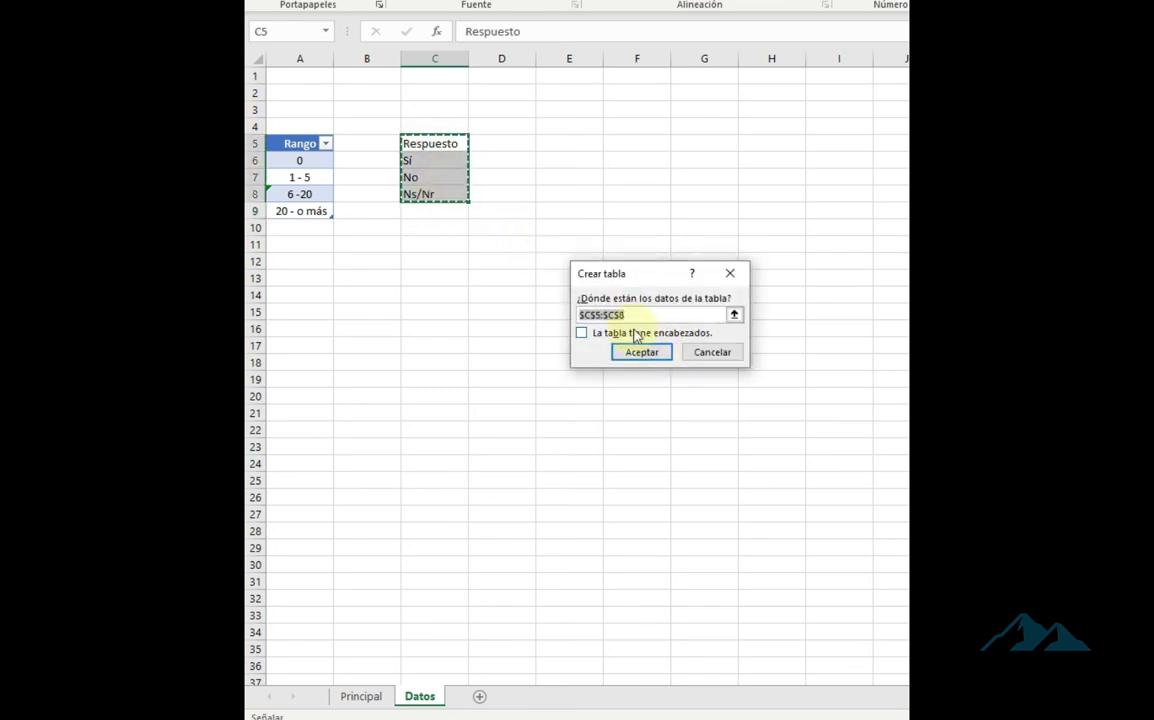
click(525, 298)
click(577, 318)
- Give Respuesta cells B16:B21 list validation sourced from =Datos!$C$6:$C$8
click(358, 696)
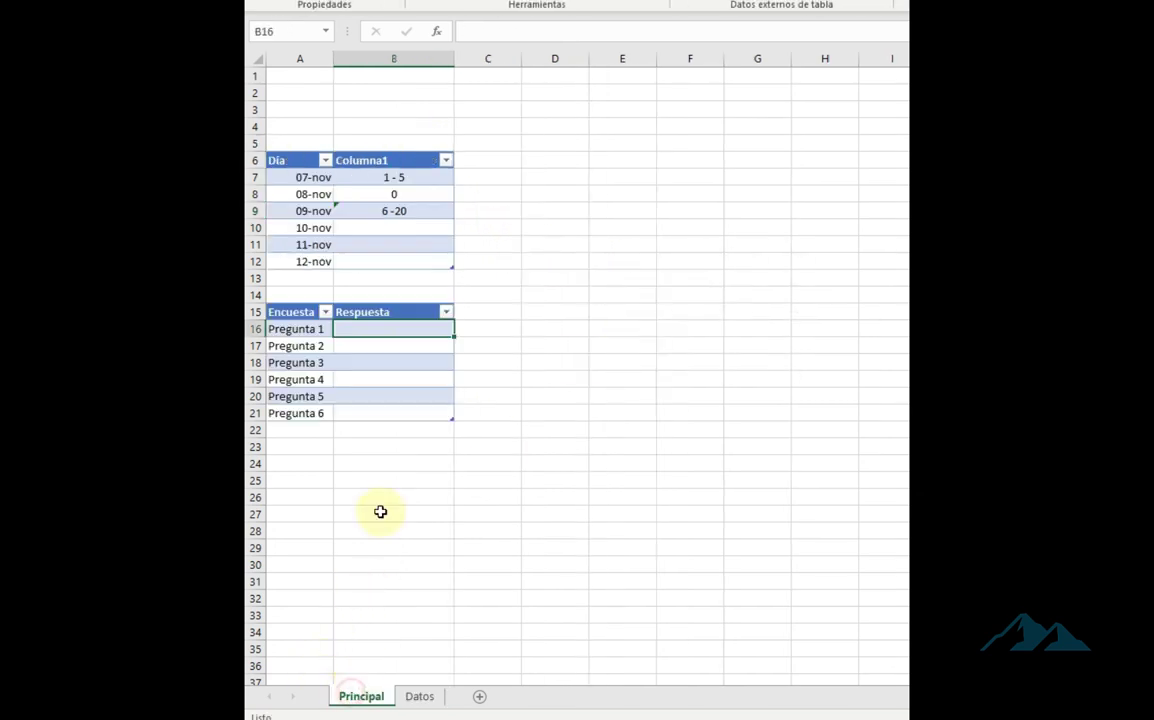
drag(405, 327, 417, 415)
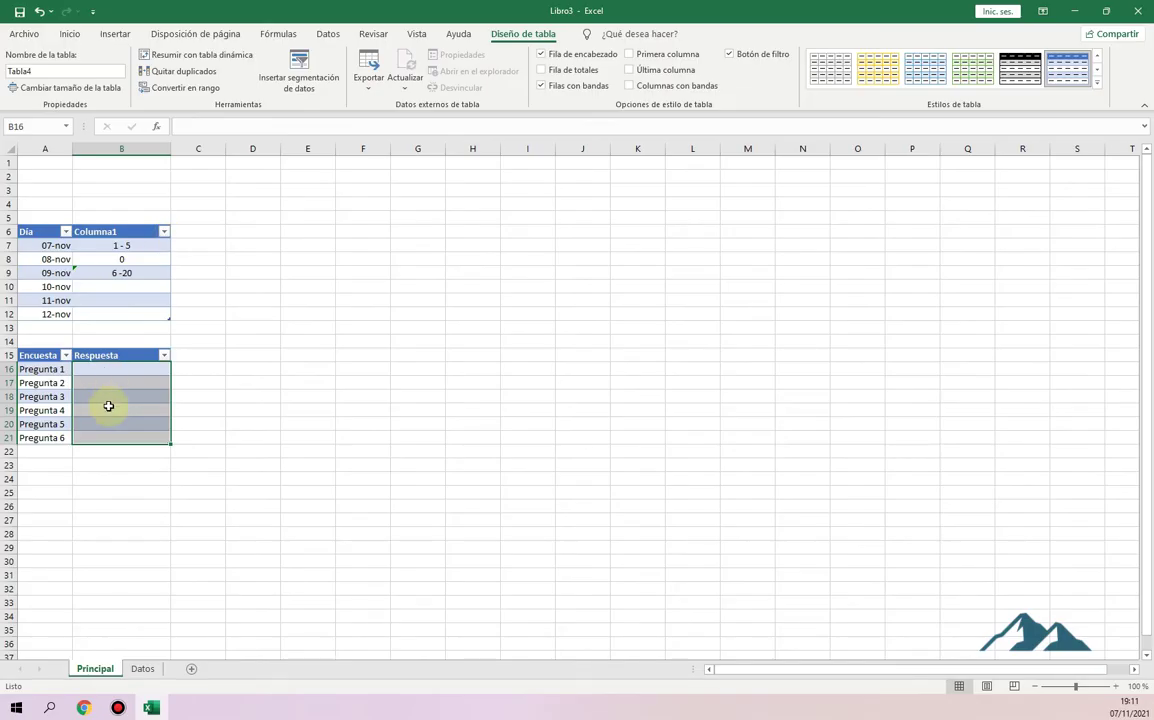
click(328, 33)
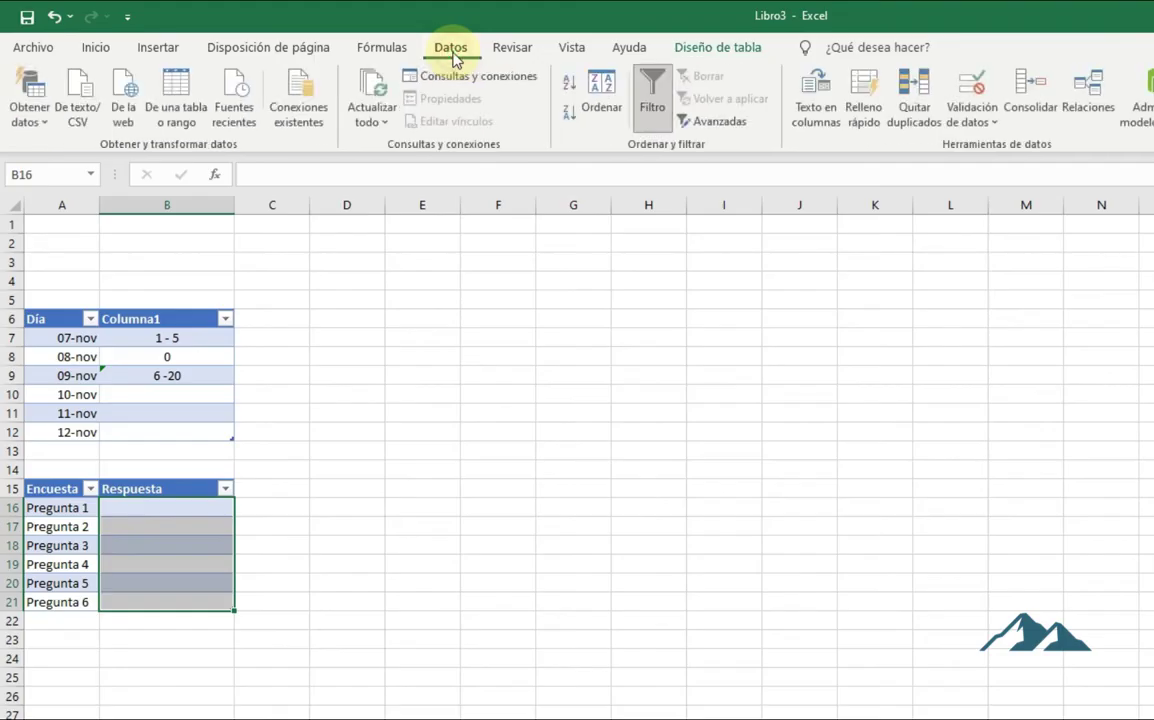
click(995, 118)
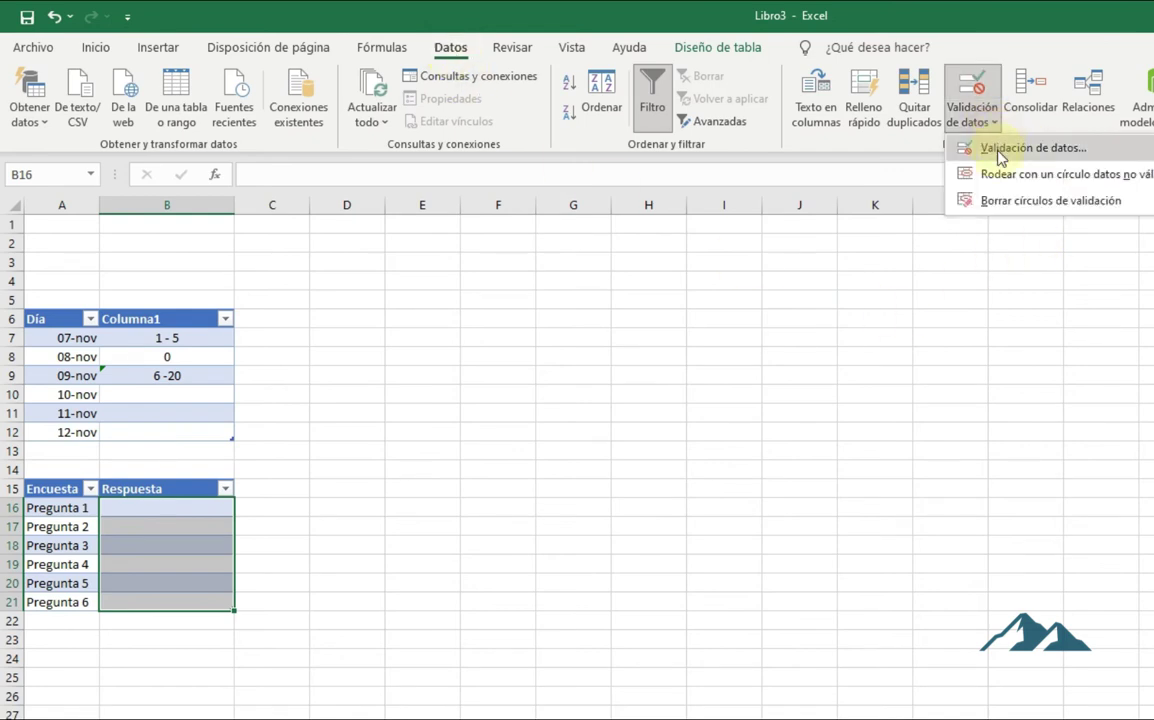
click(975, 148)
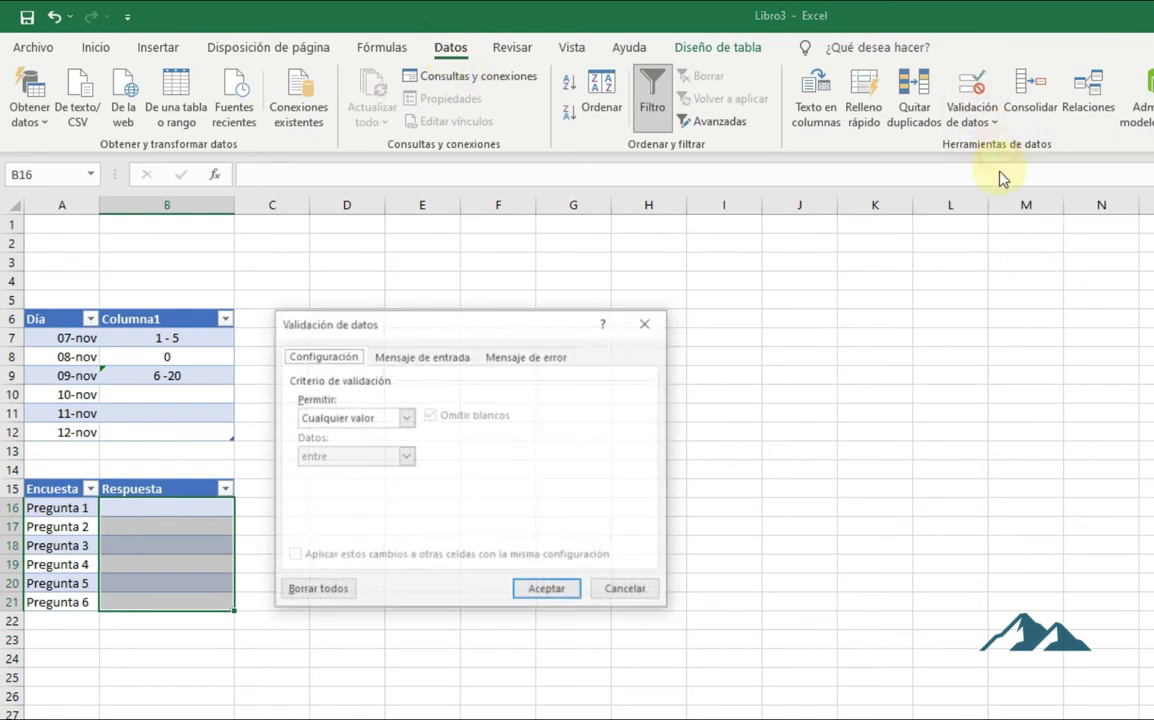
click(385, 418)
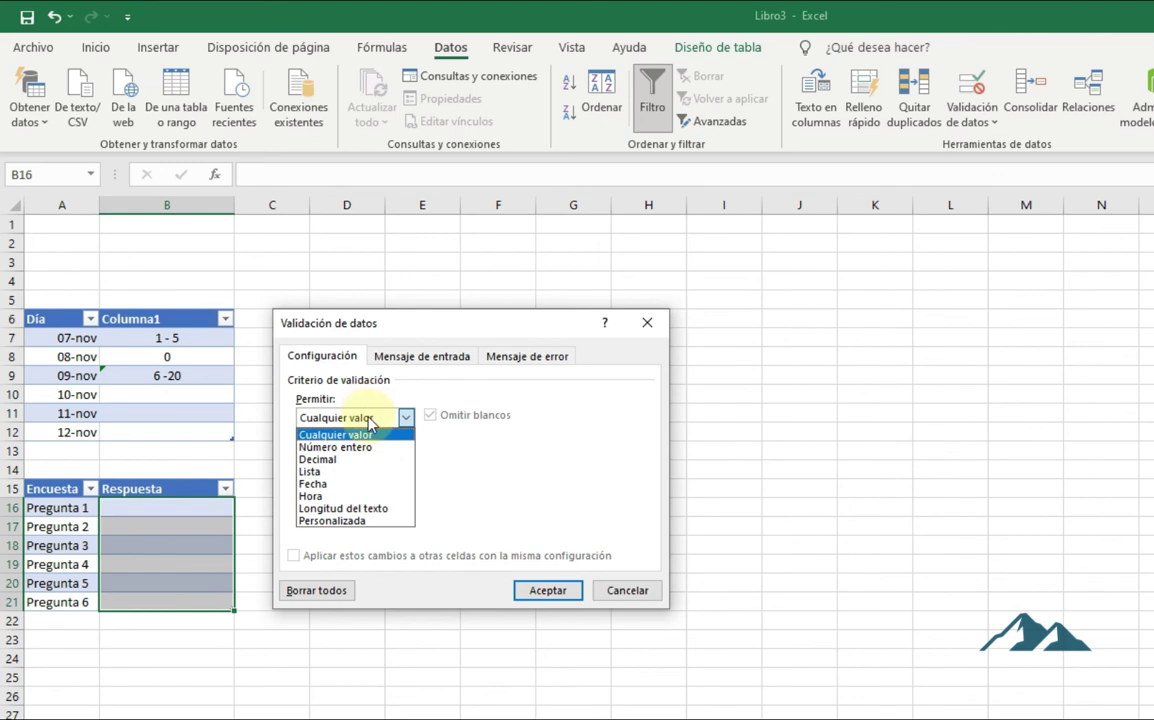
click(389, 476)
click(412, 497)
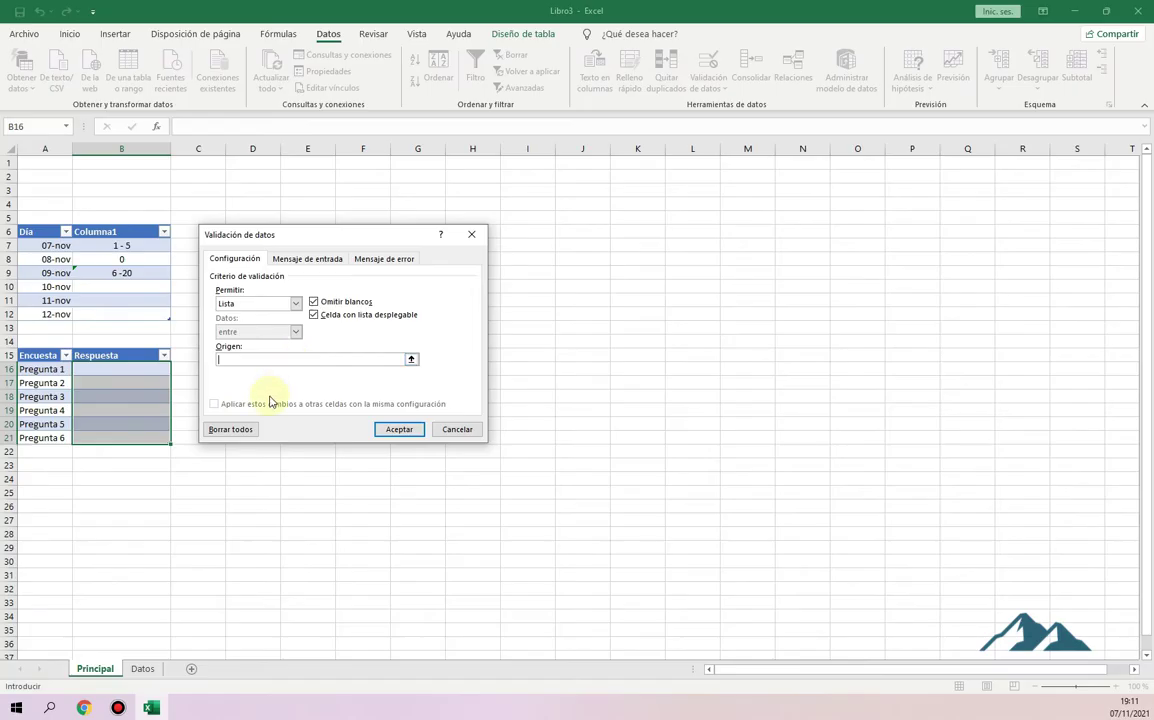
click(142, 674)
drag(147, 245, 322, 275)
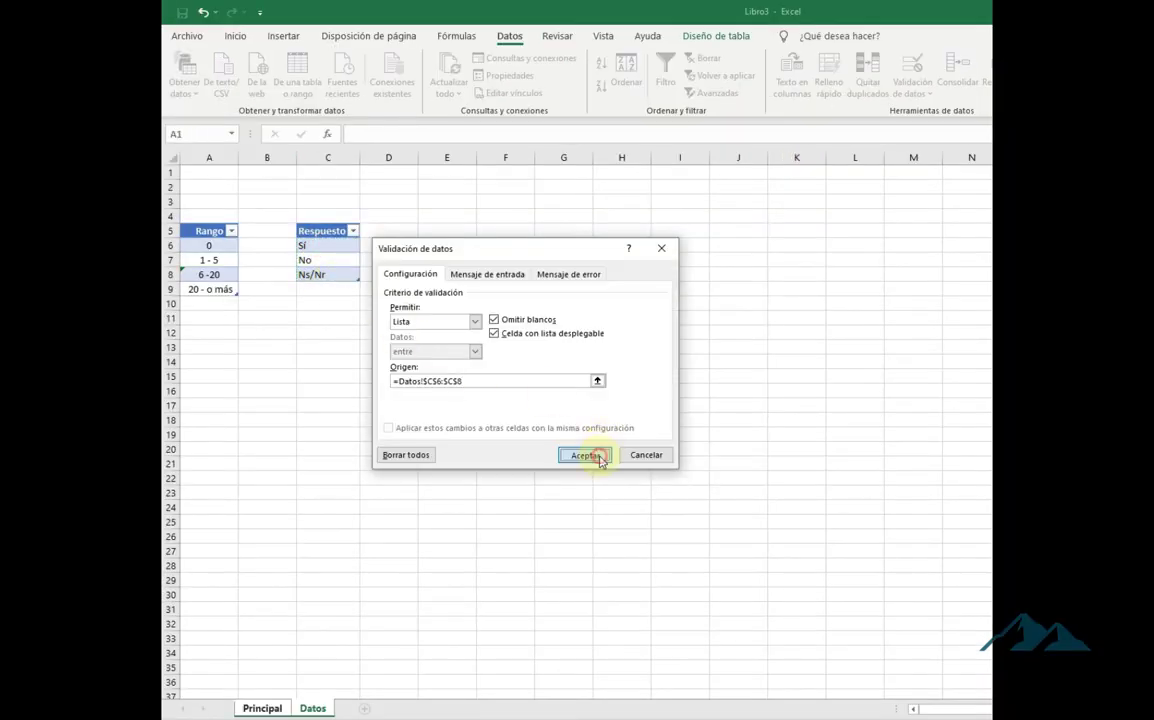
click(589, 454)
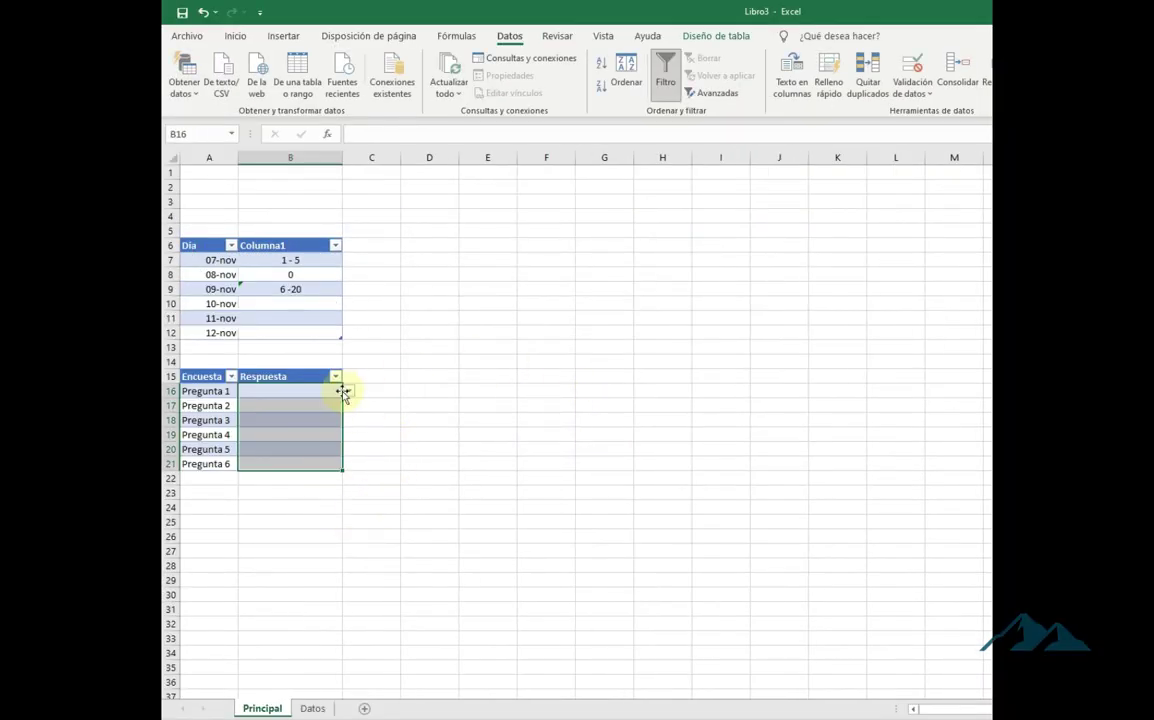
- Choose No, Ns/Nr and Sí from the drop-downs in B16, B17 and B19
click(340, 391)
click(347, 391)
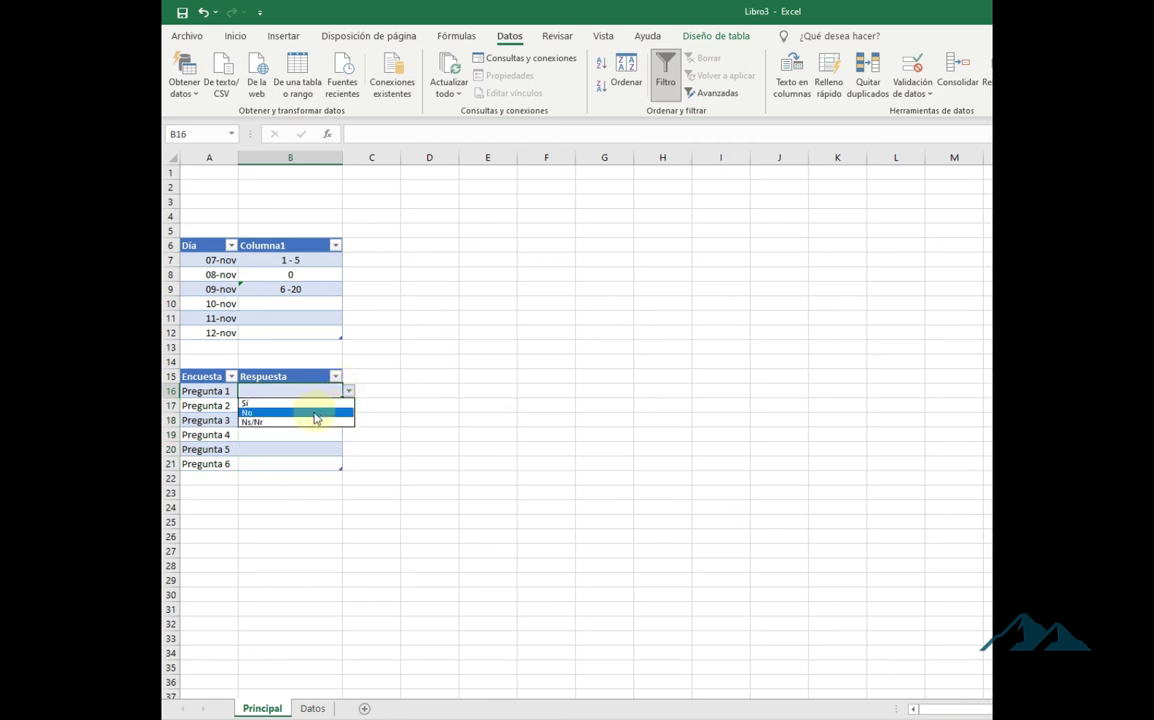
click(306, 410)
click(308, 406)
click(352, 406)
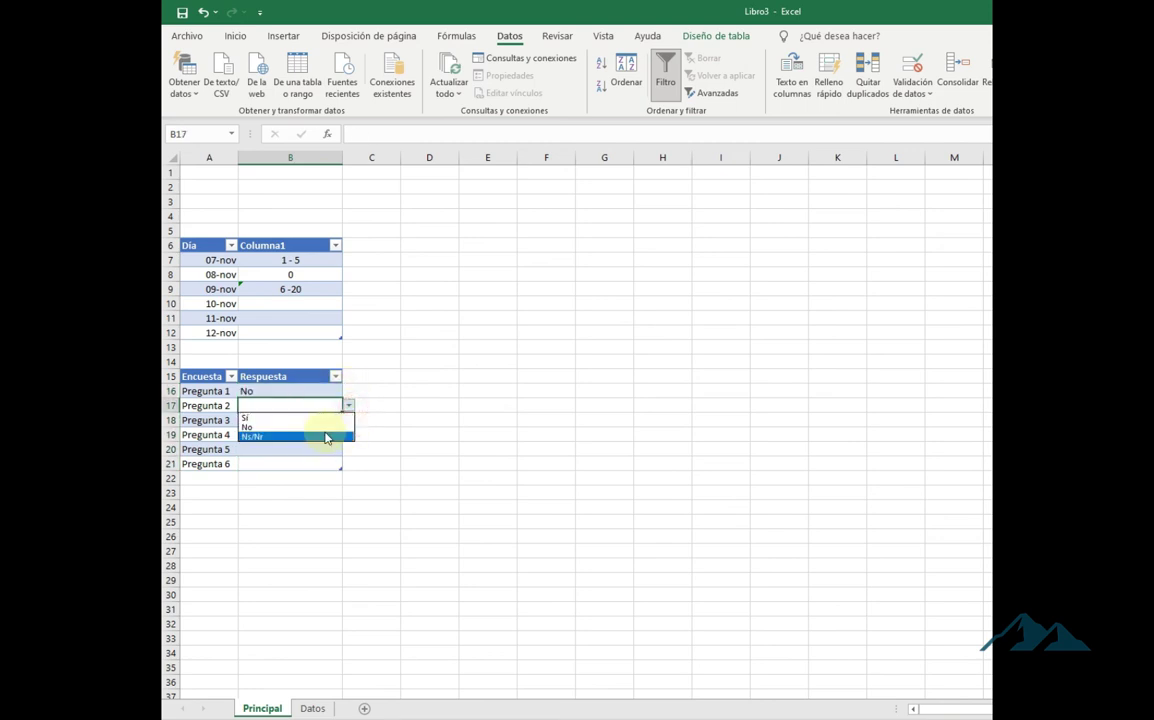
click(325, 437)
click(309, 433)
click(341, 434)
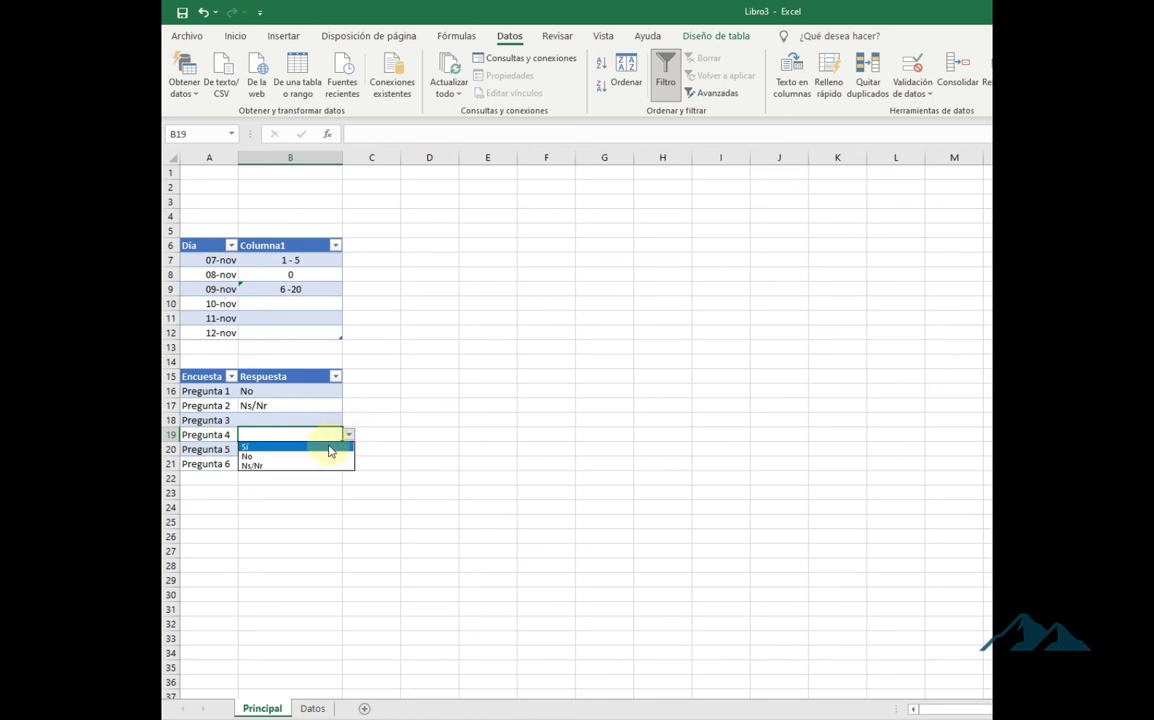
click(300, 449)
click(319, 490)
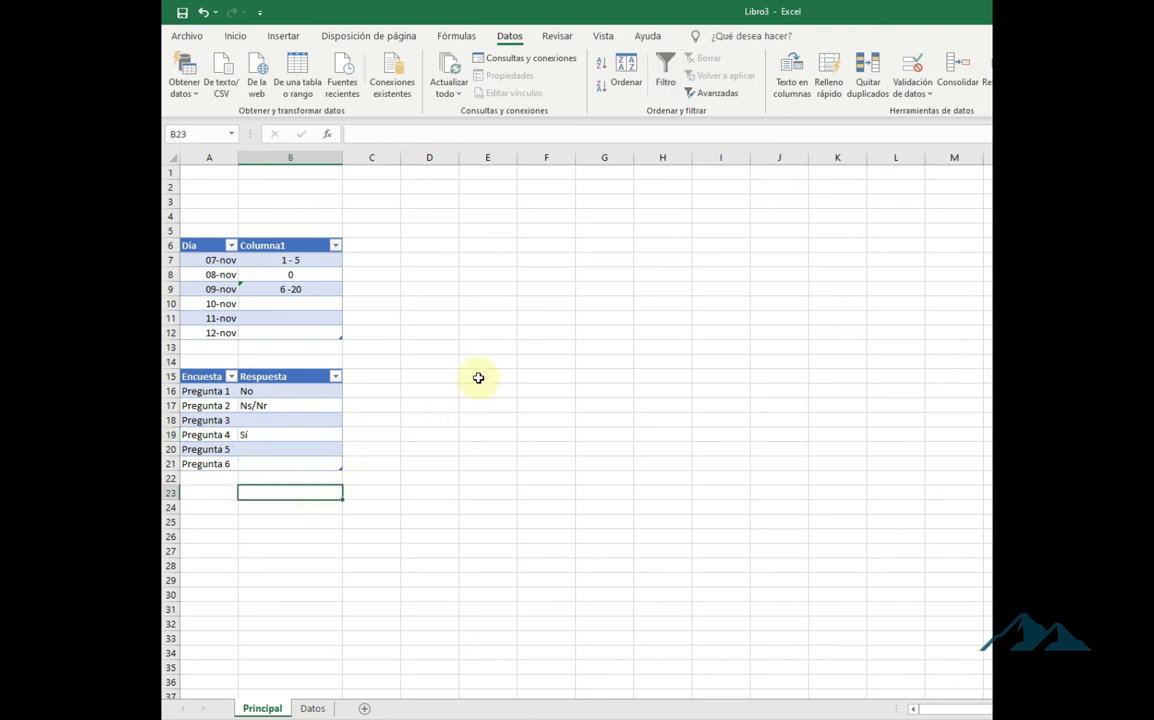